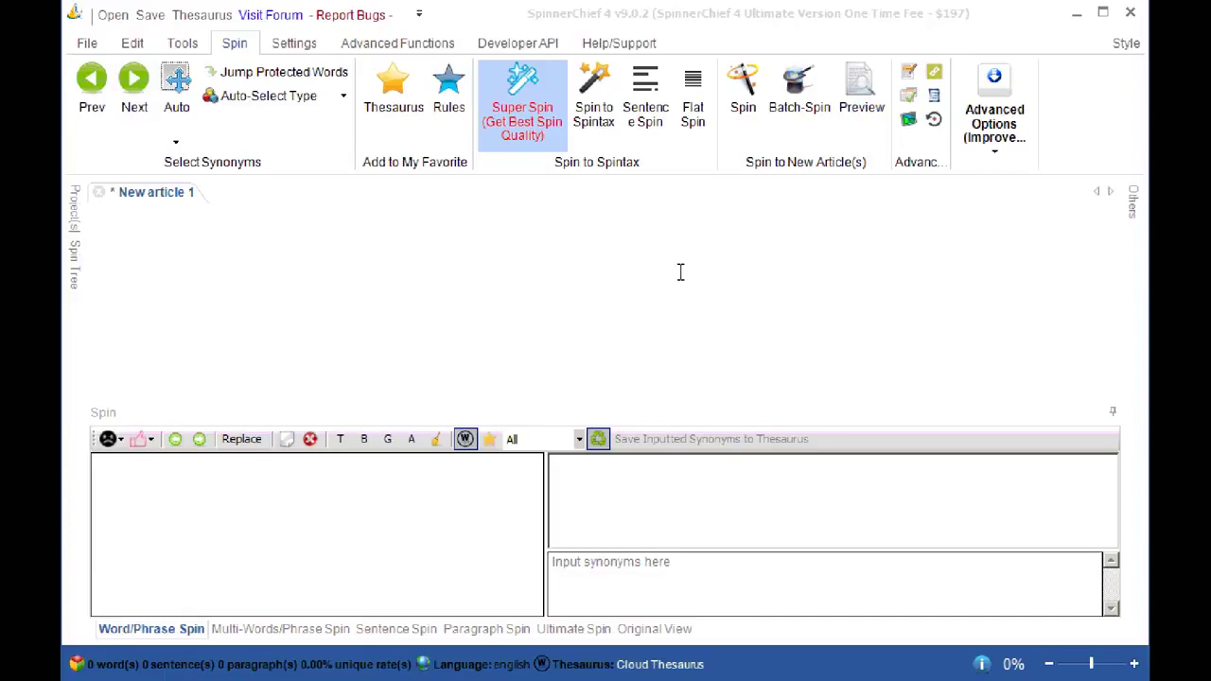
Look over the available good word options for the blank article
left_click(680, 273)
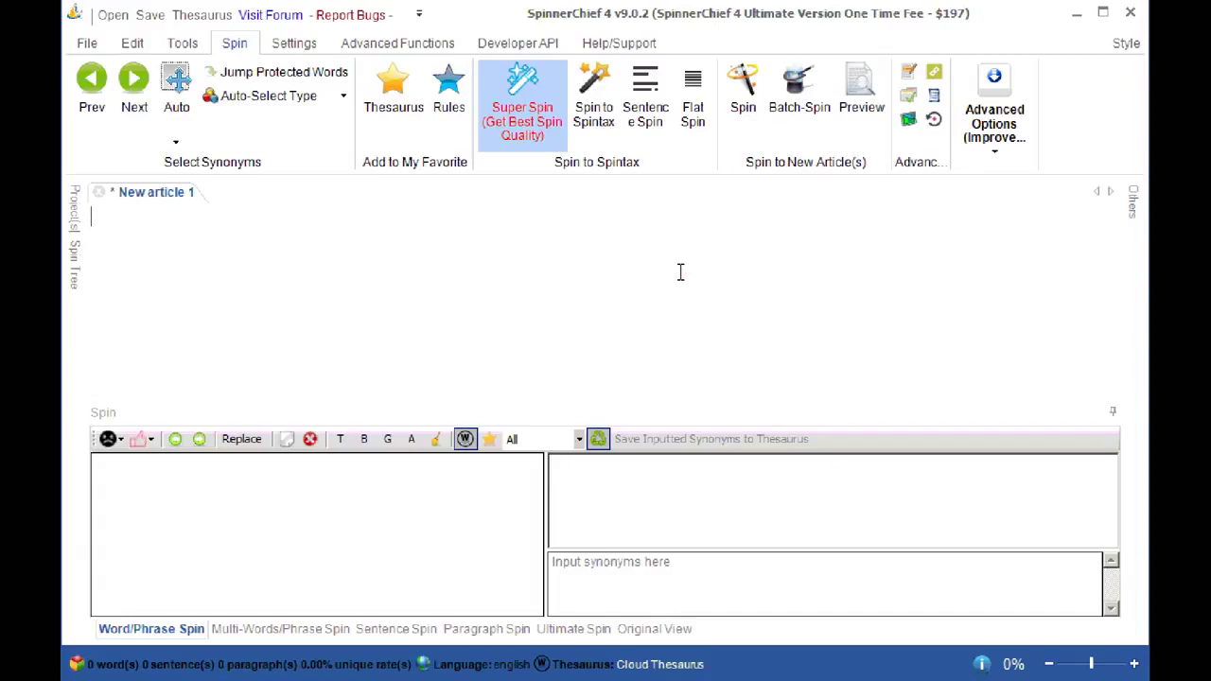
left_click(140, 443)
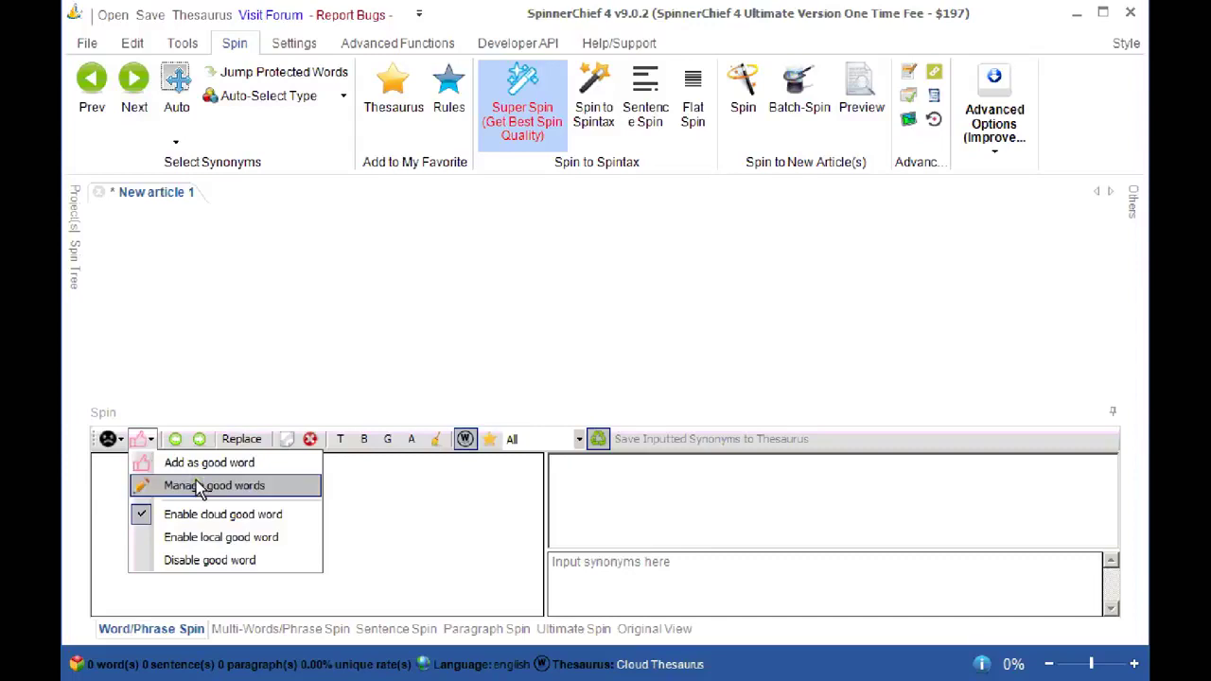
left_click(245, 568)
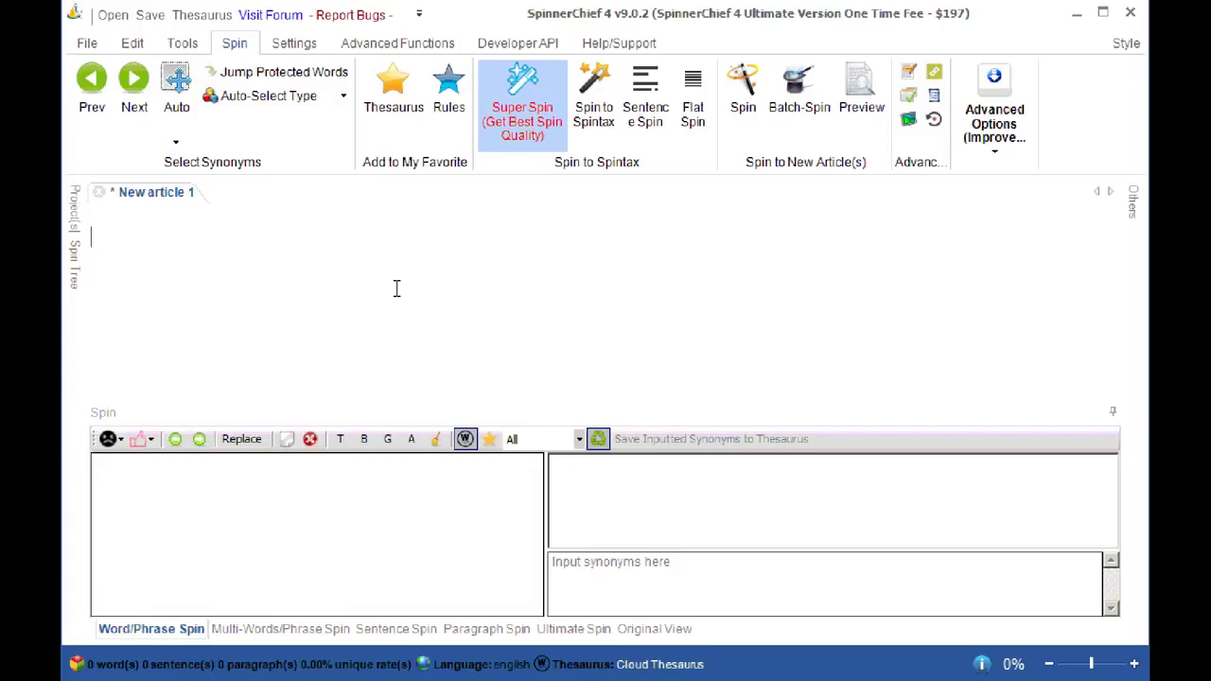
Enter "Salary" as the article's first line and look up its synonyms
key("BackSpace")
type("Salary")
left_click(107, 217)
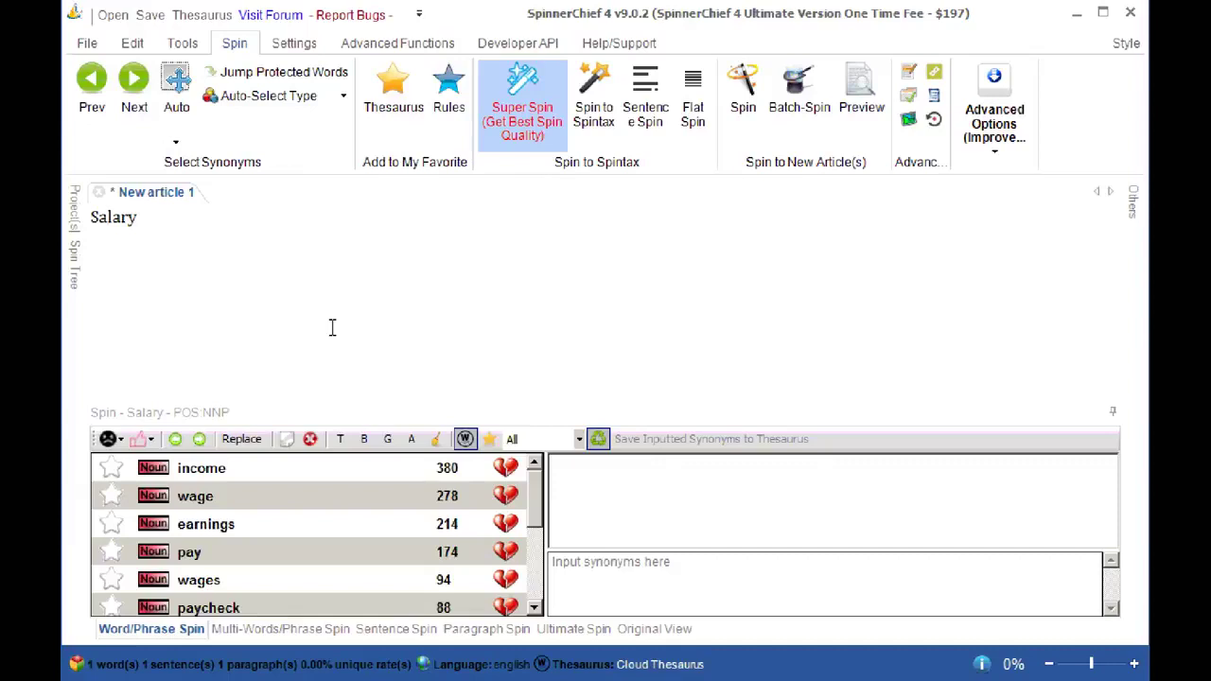
left_click(233, 289)
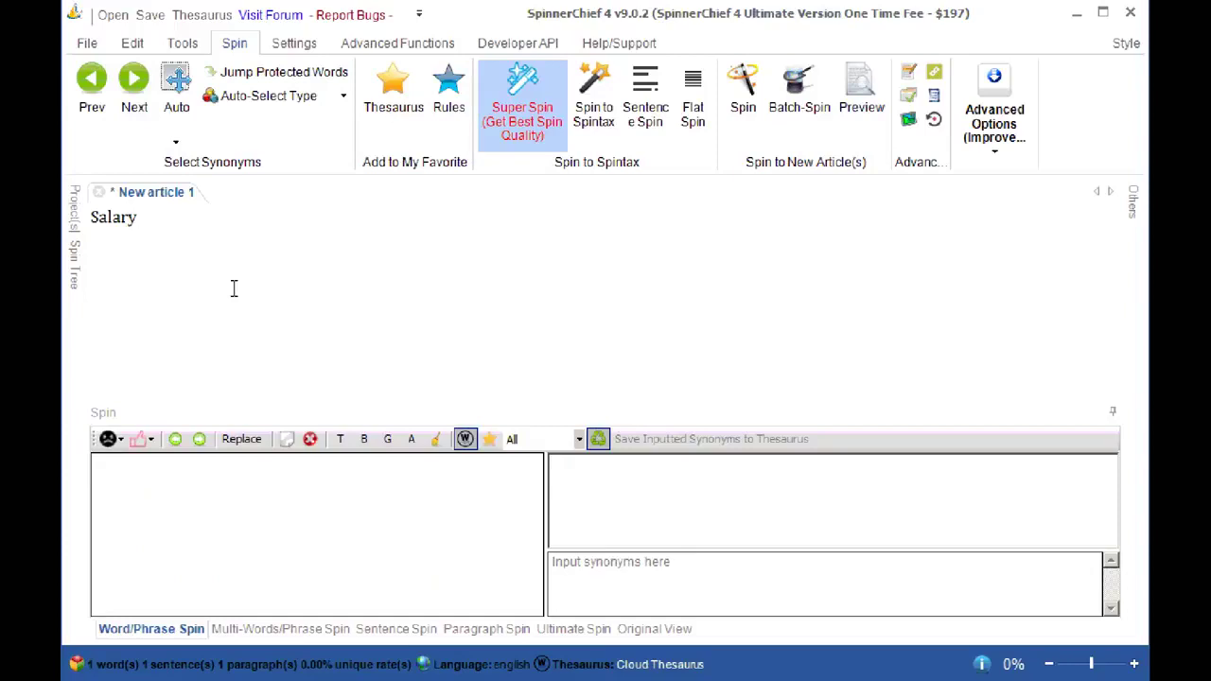
Add "Holland" to the article two lines below "Salary" and look up its synonyms
key("Return")
key("Return")
type("Holland")
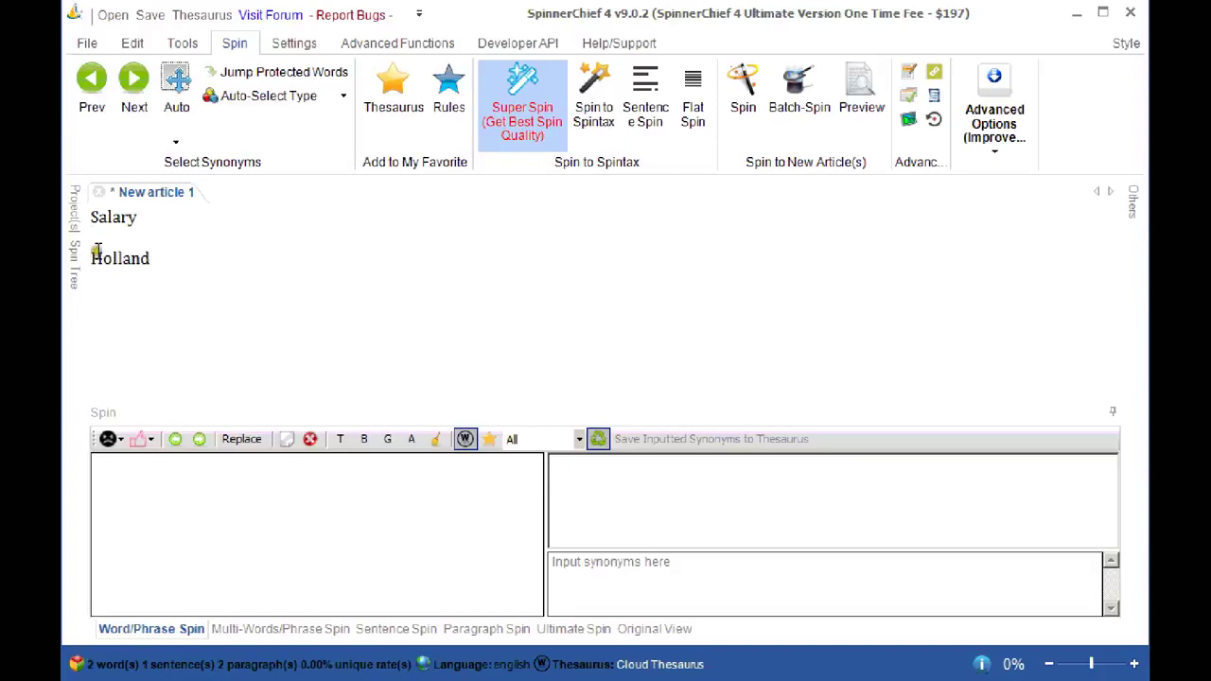
double_click(147, 256)
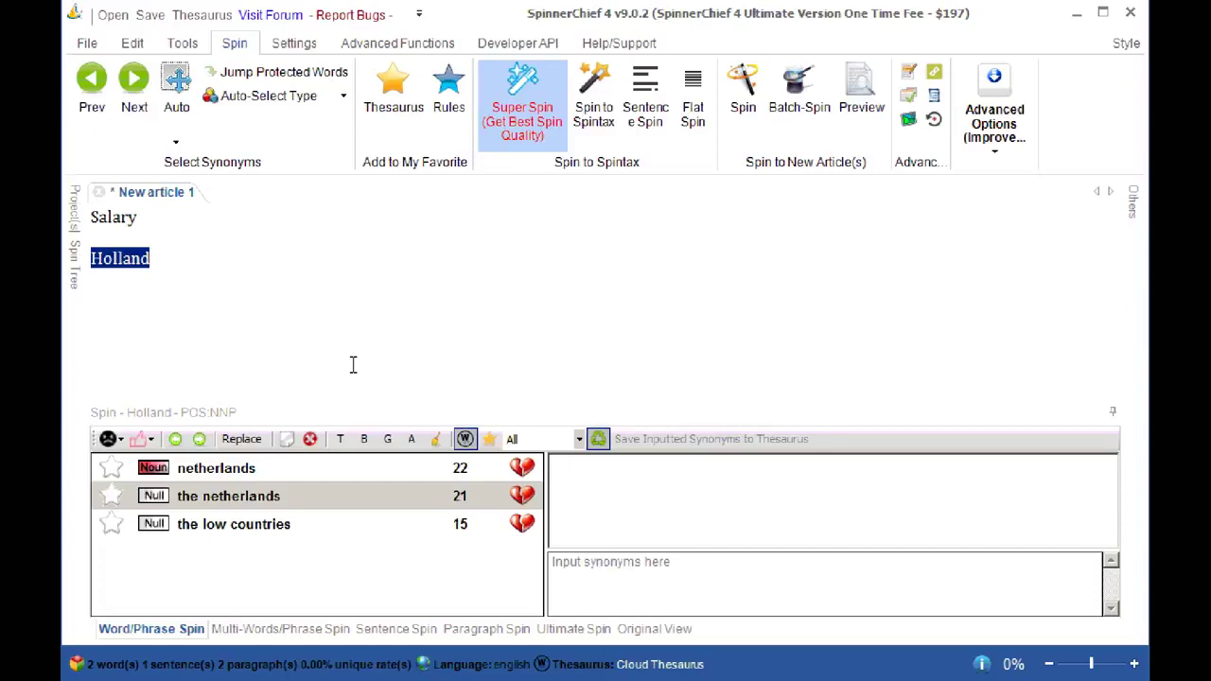
Add the selected word "Holland" as a good word
left_click(149, 440)
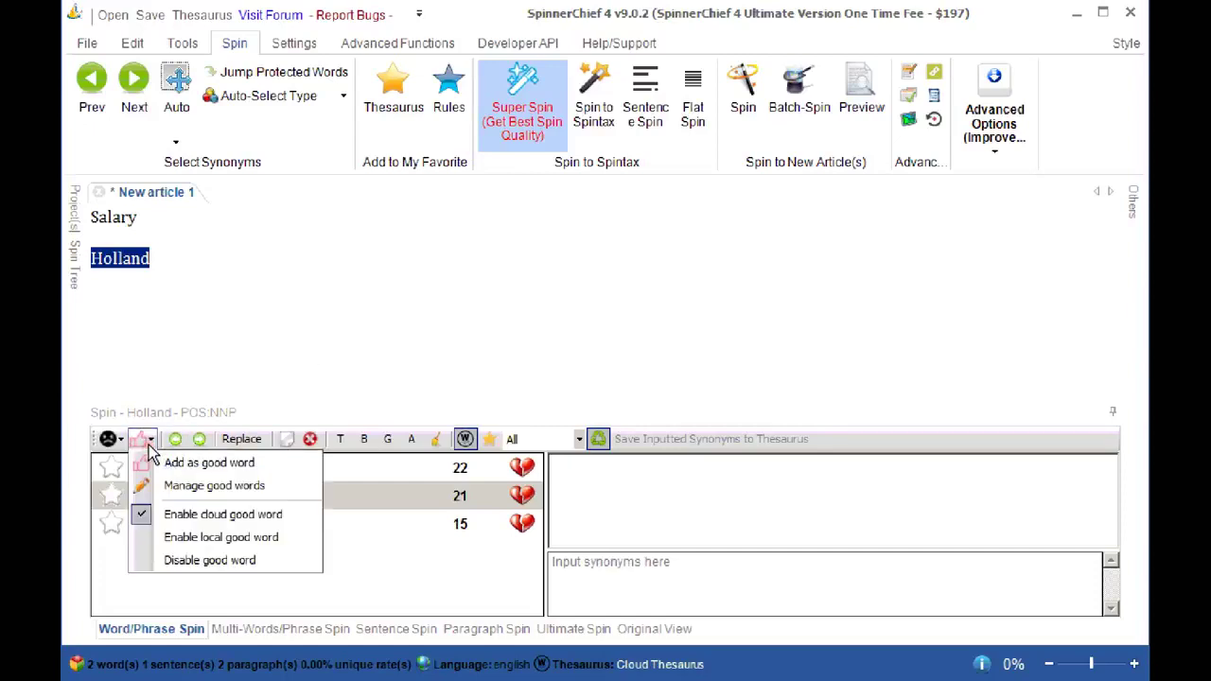
left_click(194, 464)
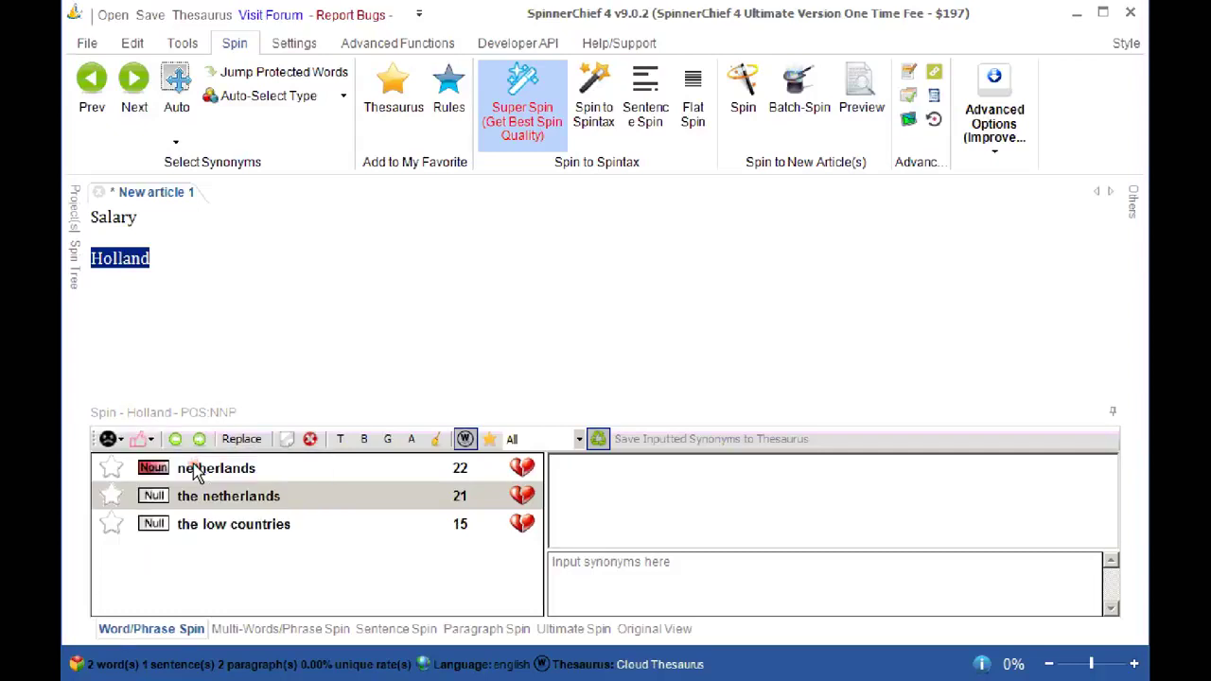
left_click(146, 440)
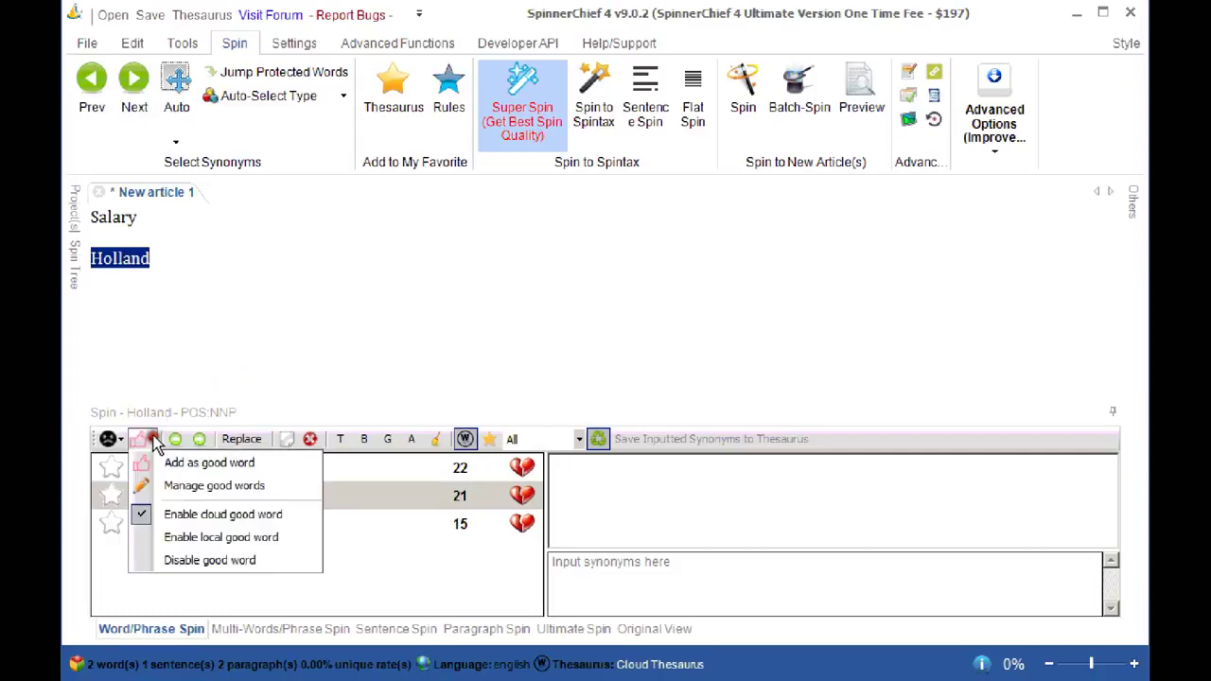
left_click(180, 464)
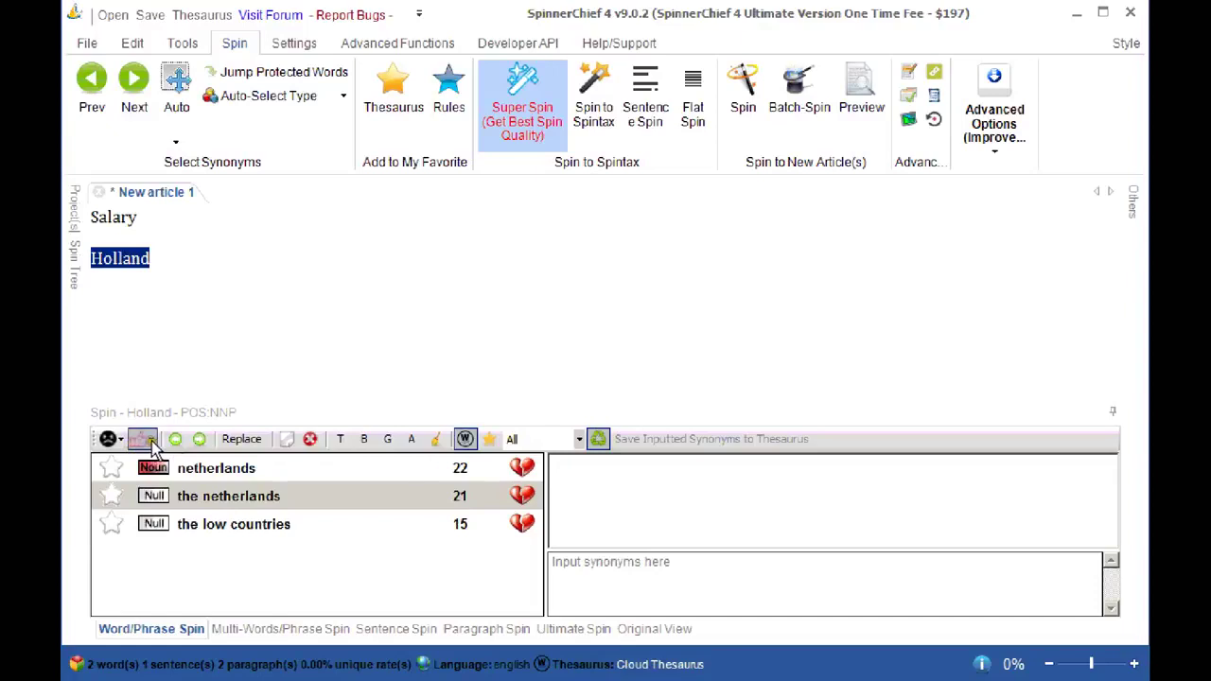
Open the good words manager and examine its word list and editing options
left_click(148, 439)
left_click(180, 488)
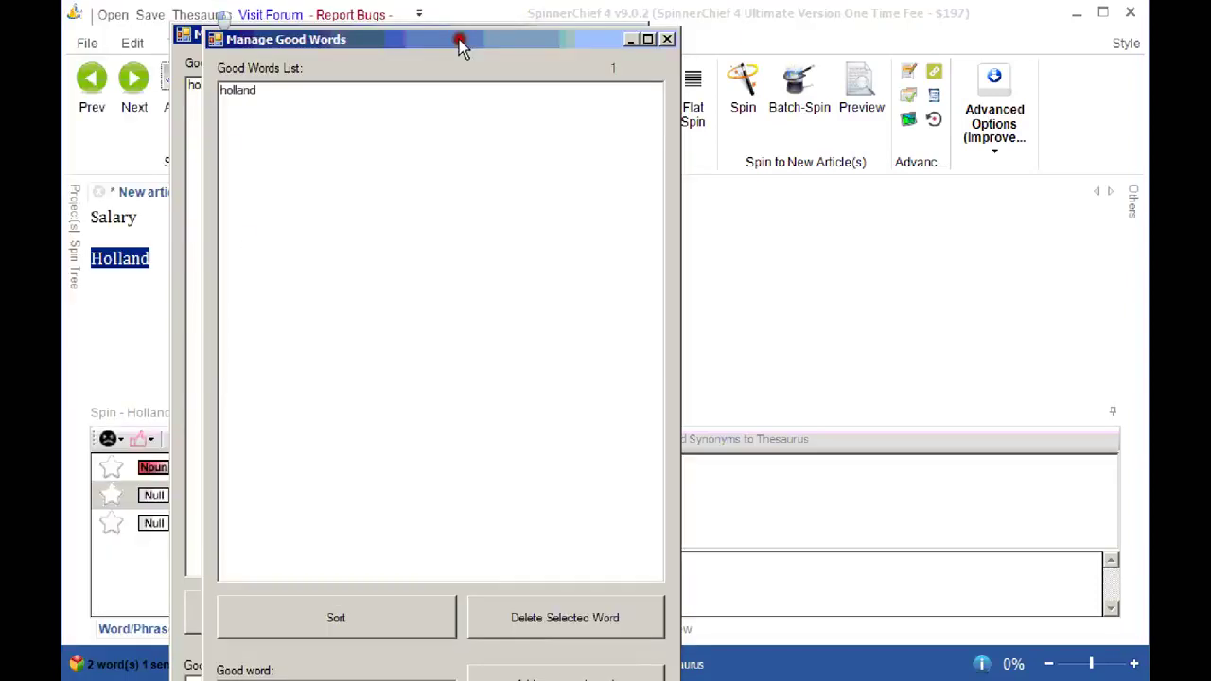
mouse_move(458, 38)
left_mouse_down()
mouse_move(567, 42)
mouse_move(596, 298)
mouse_move(632, 386)
mouse_move(590, 15)
left_mouse_up()
left_click_drag(586, 458, 615, 677)
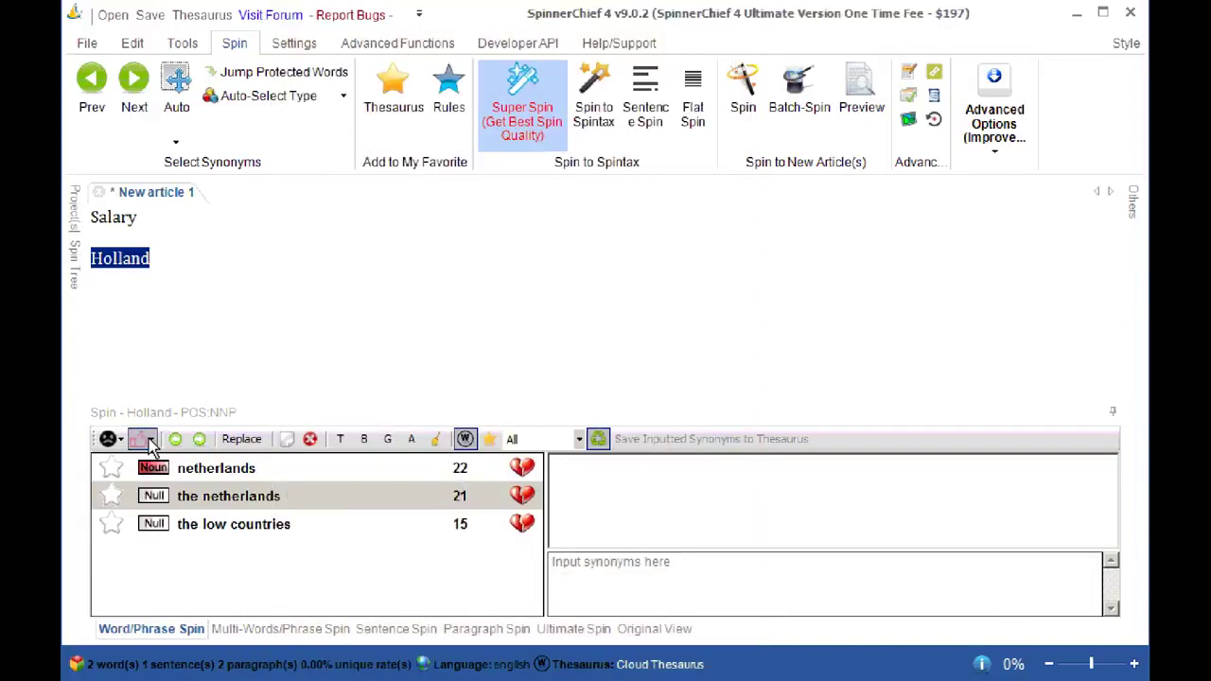
Choose the cloud good word option and look over the bad word options
left_click(150, 442)
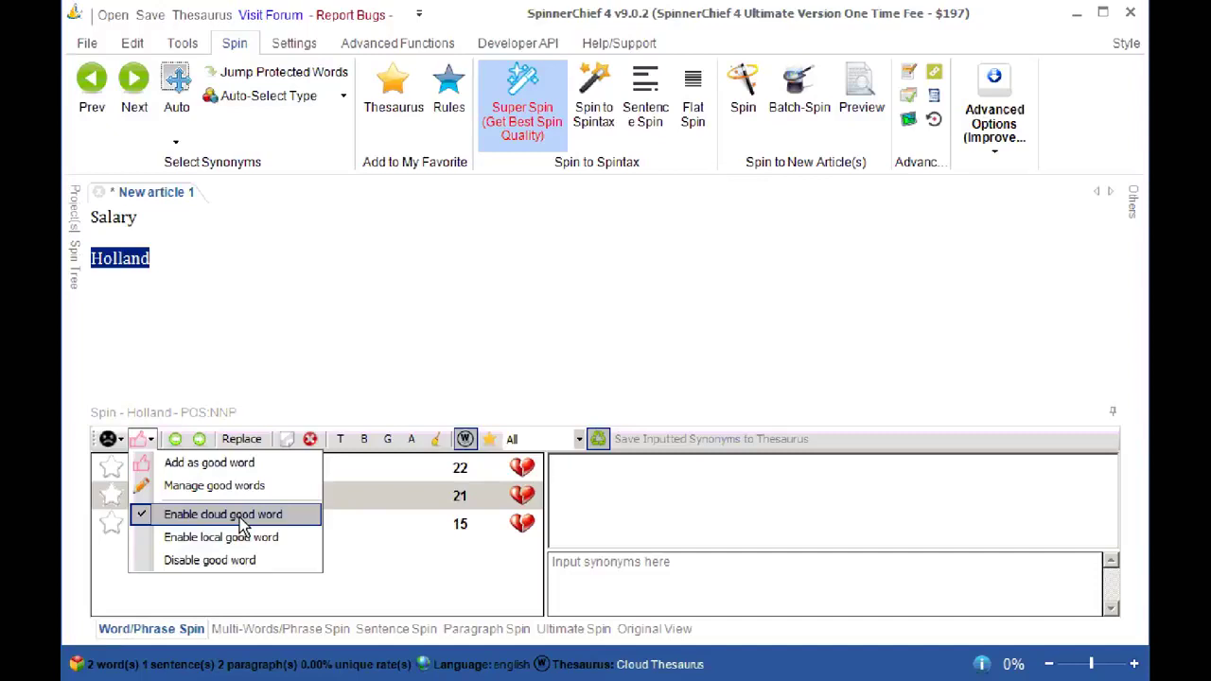
left_click(239, 520)
key("Delete")
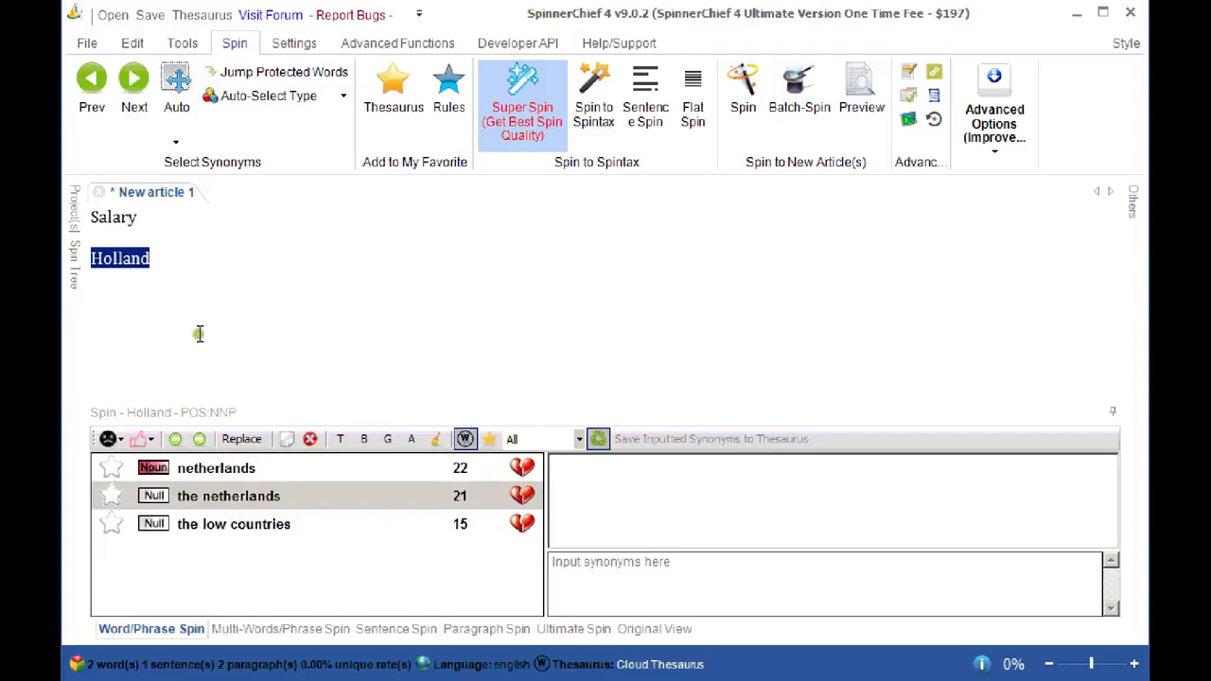
left_click(117, 441)
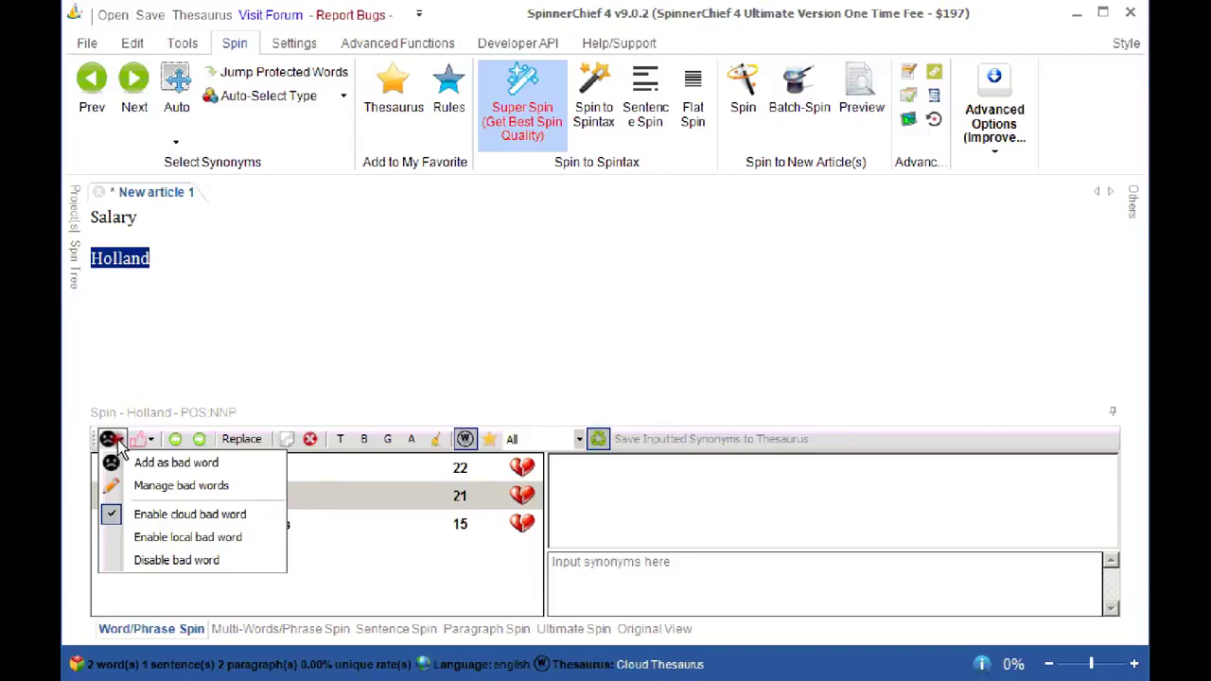
left_click(167, 359)
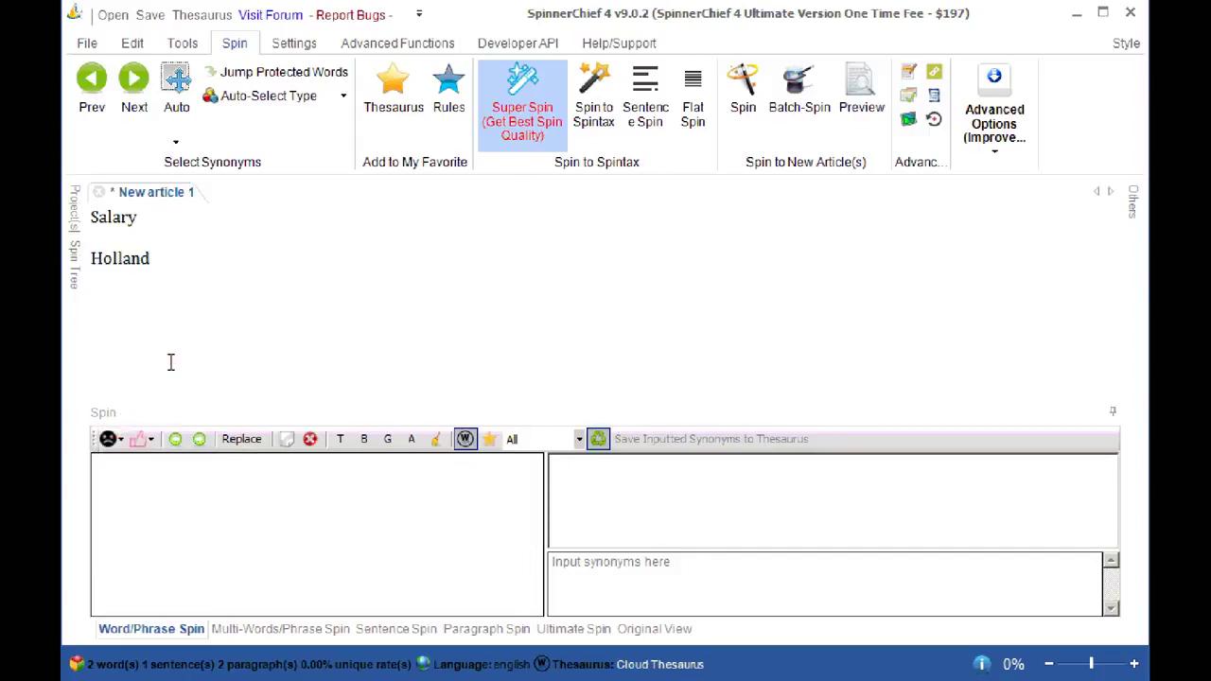
Replace the whole article text with "how" and look through the synonyms for that word
left_click(179, 259)
key("Return")
left_click_drag(201, 275, 83, 217)
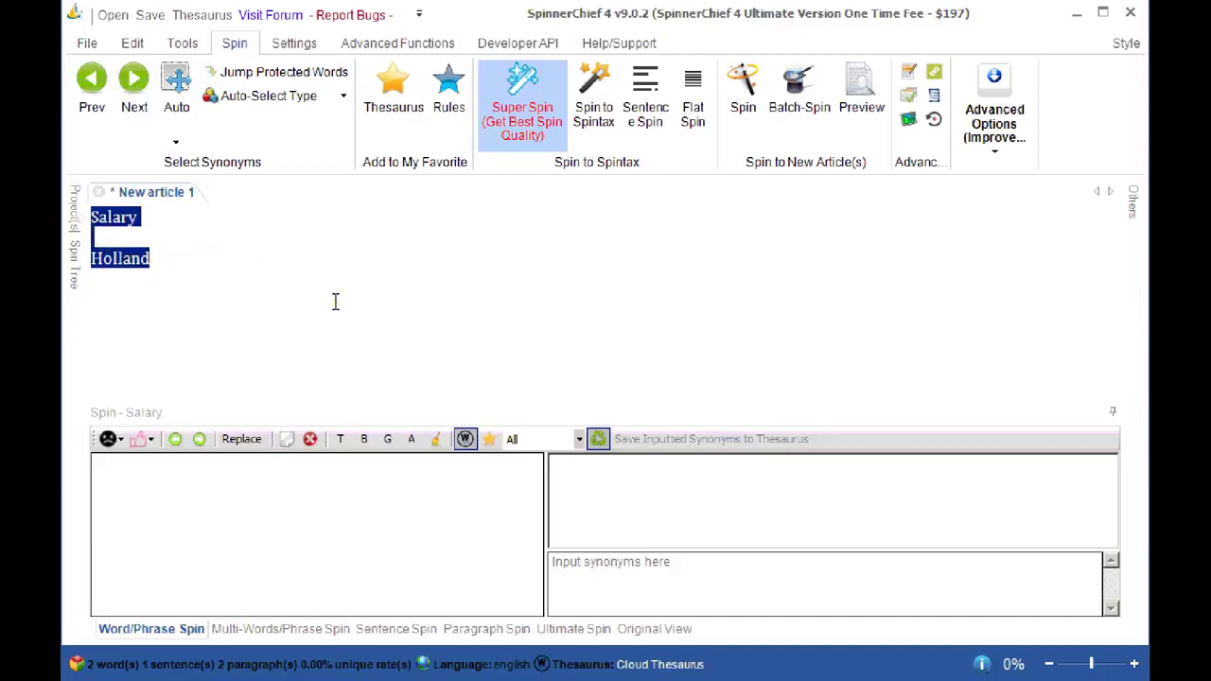
type("how")
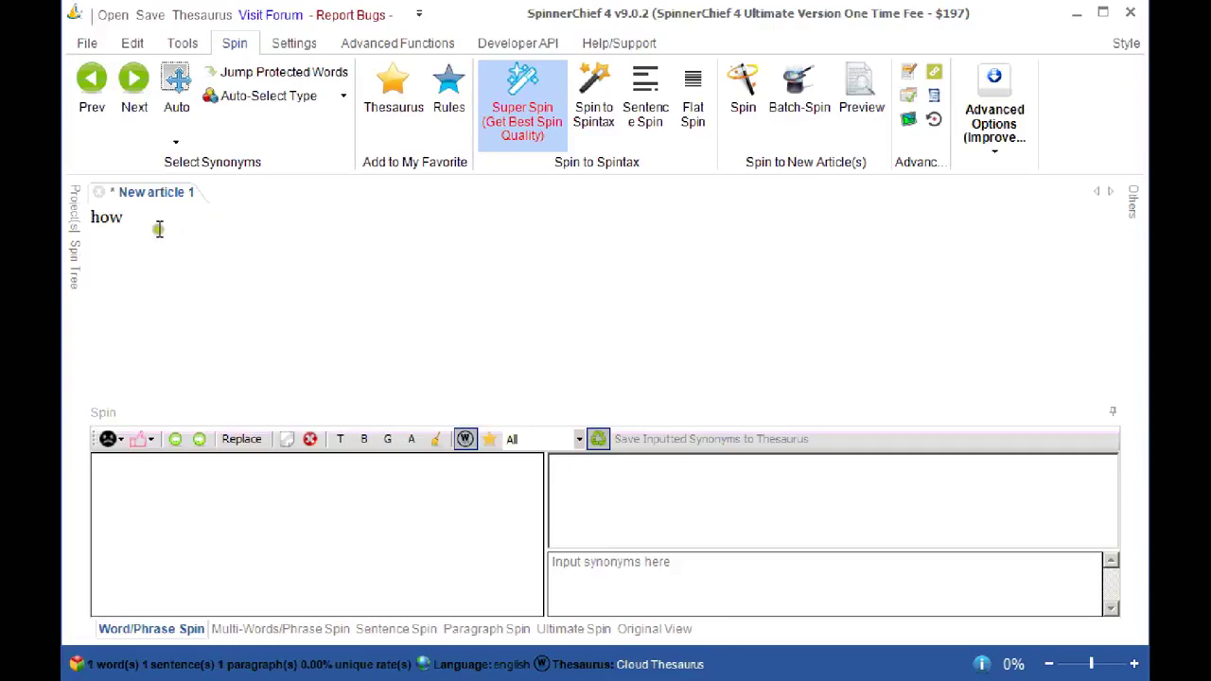
double_click(118, 217)
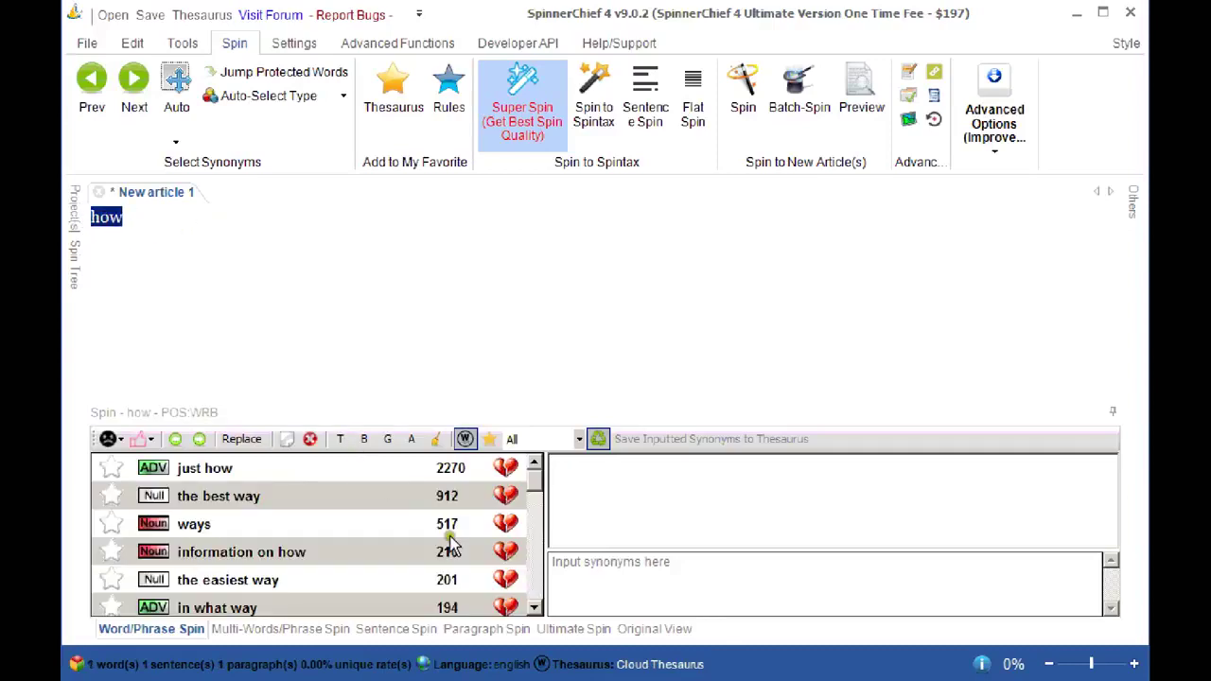
mouse_move(530, 481)
left_mouse_down()
mouse_move(530, 559)
mouse_move(529, 465)
left_mouse_up()
Review the bad word options and the advanced options for improving spin quality
left_click(119, 441)
left_click(121, 442)
left_click(120, 440)
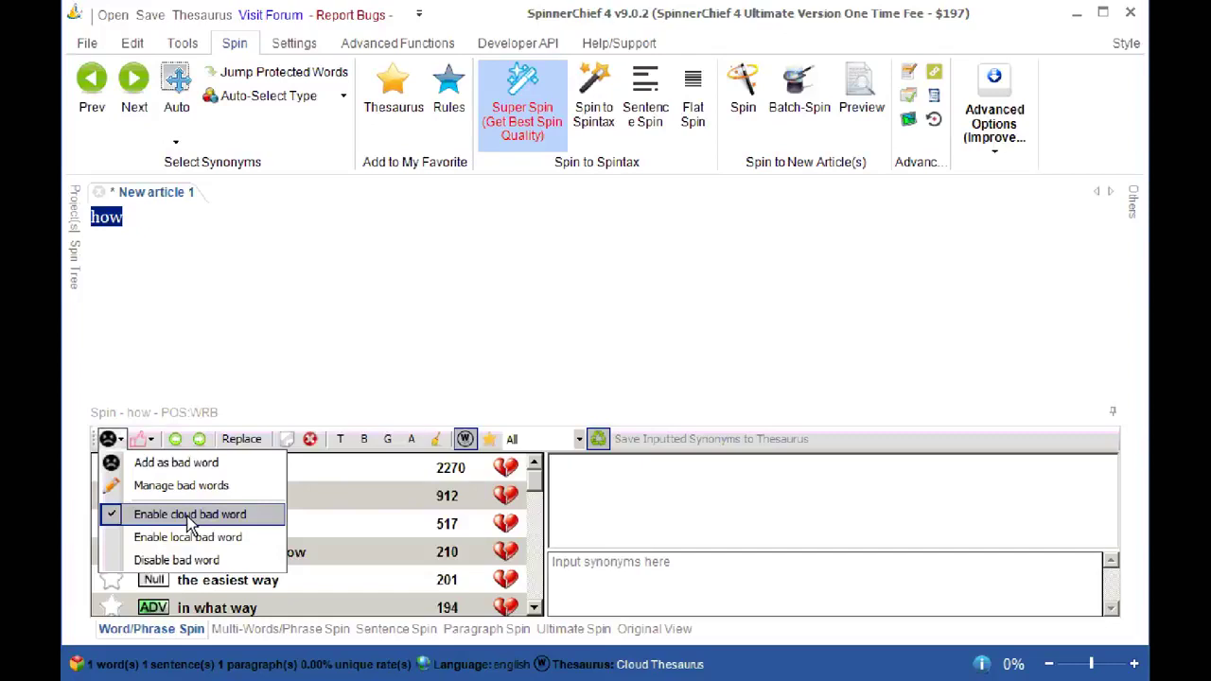
left_click(181, 327)
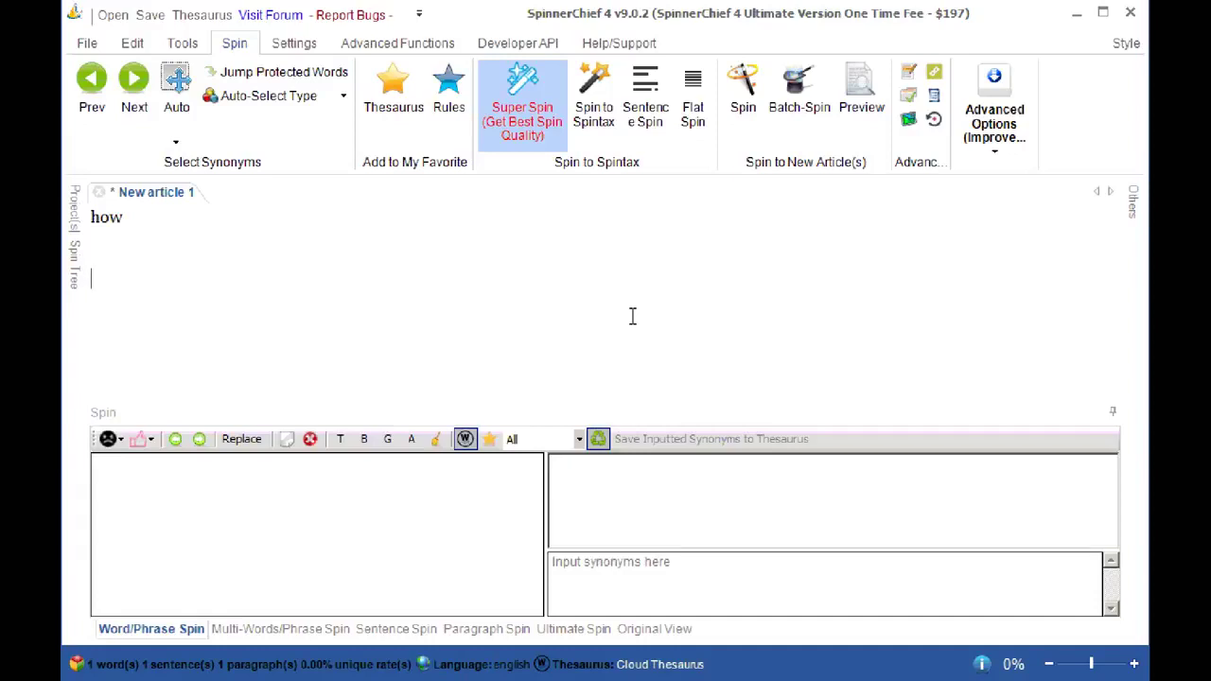
left_click(996, 154)
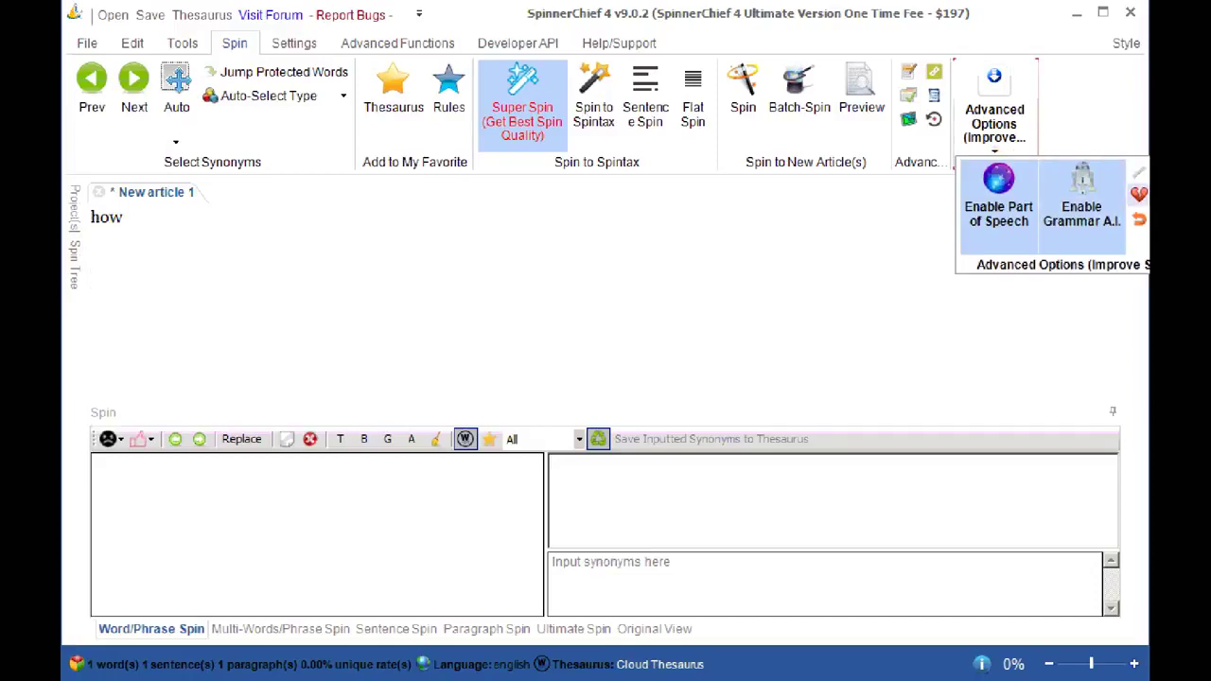
left_click(260, 331)
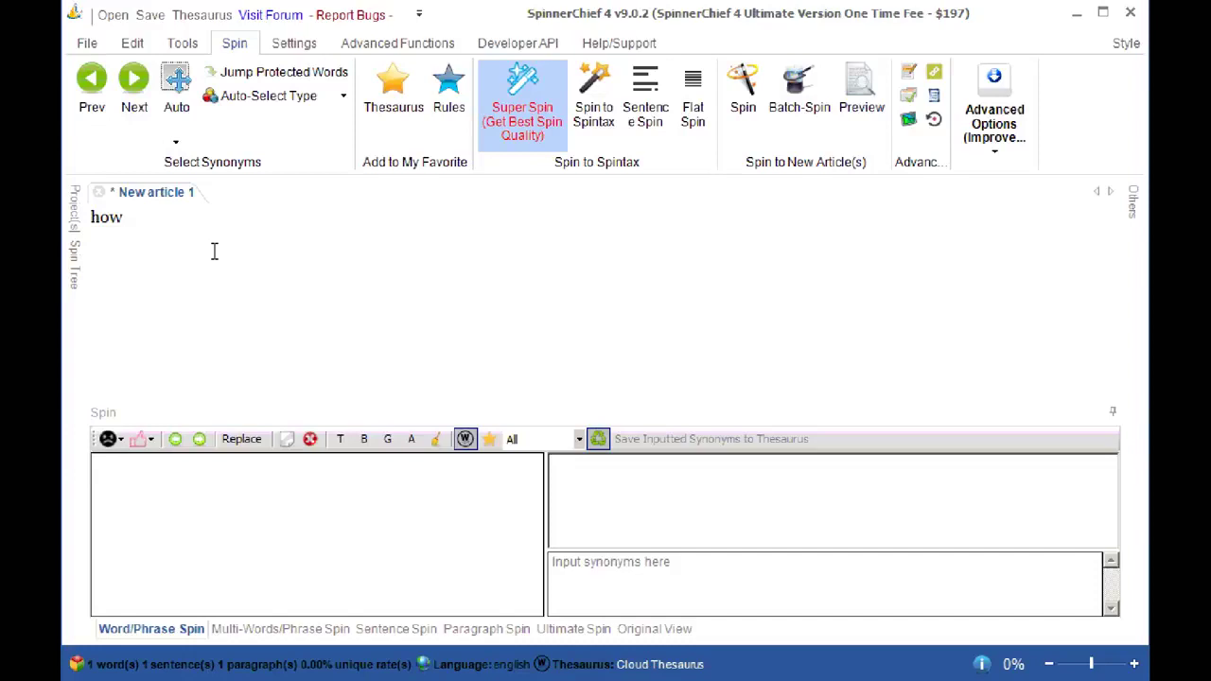
Replace "how" with "salary" in the article and look up the synonyms for the new word
key("BackSpace")
key("BackSpace")
key("BackSpace")
type("salary")
double_click(109, 219)
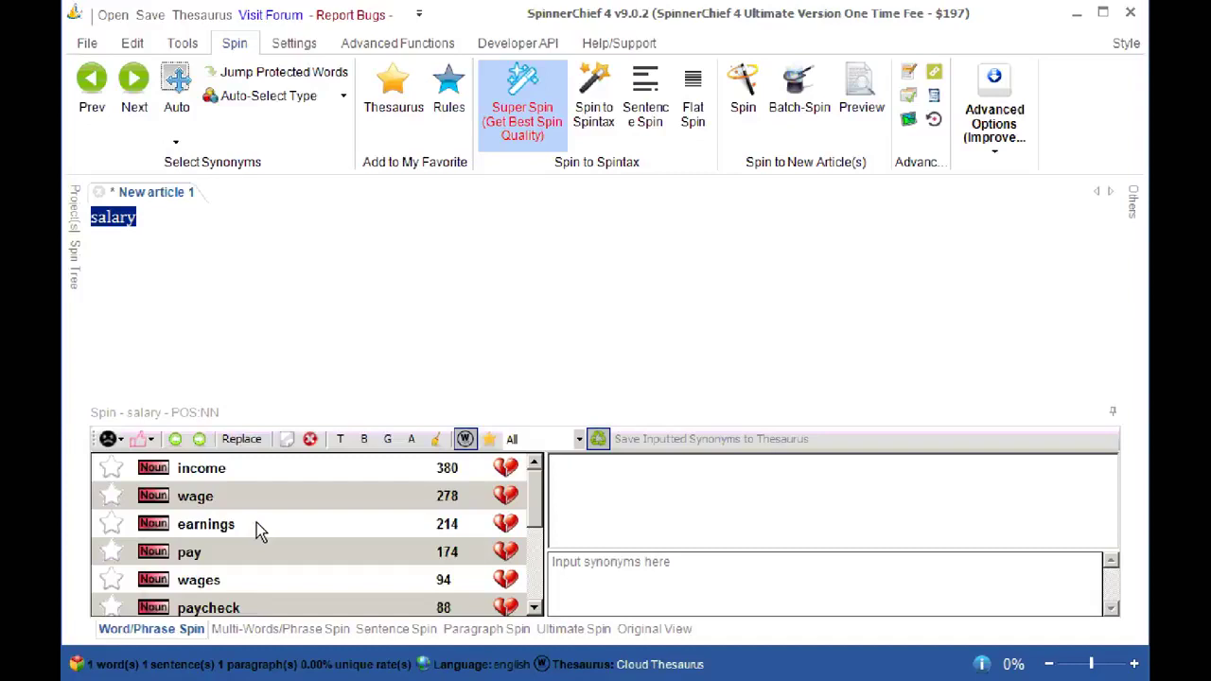
Mark "earnings" as a bad synonym for "salary" and view the related advanced spin options
left_click(508, 530)
left_click(508, 526)
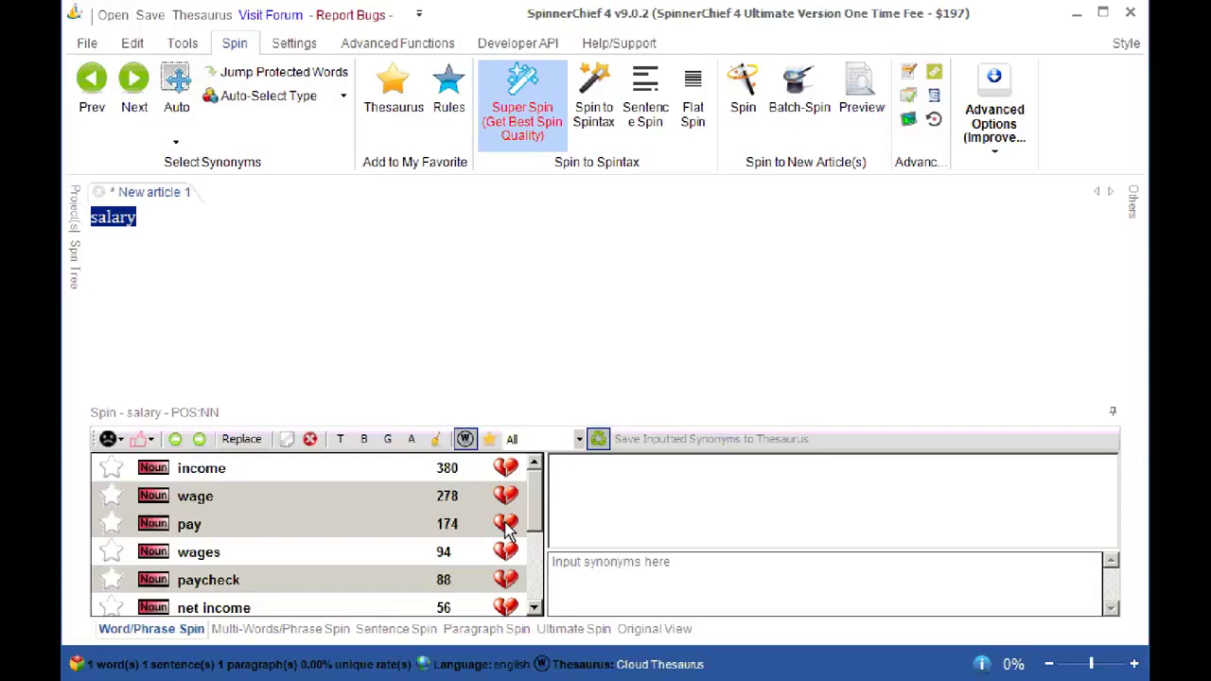
left_click(994, 155)
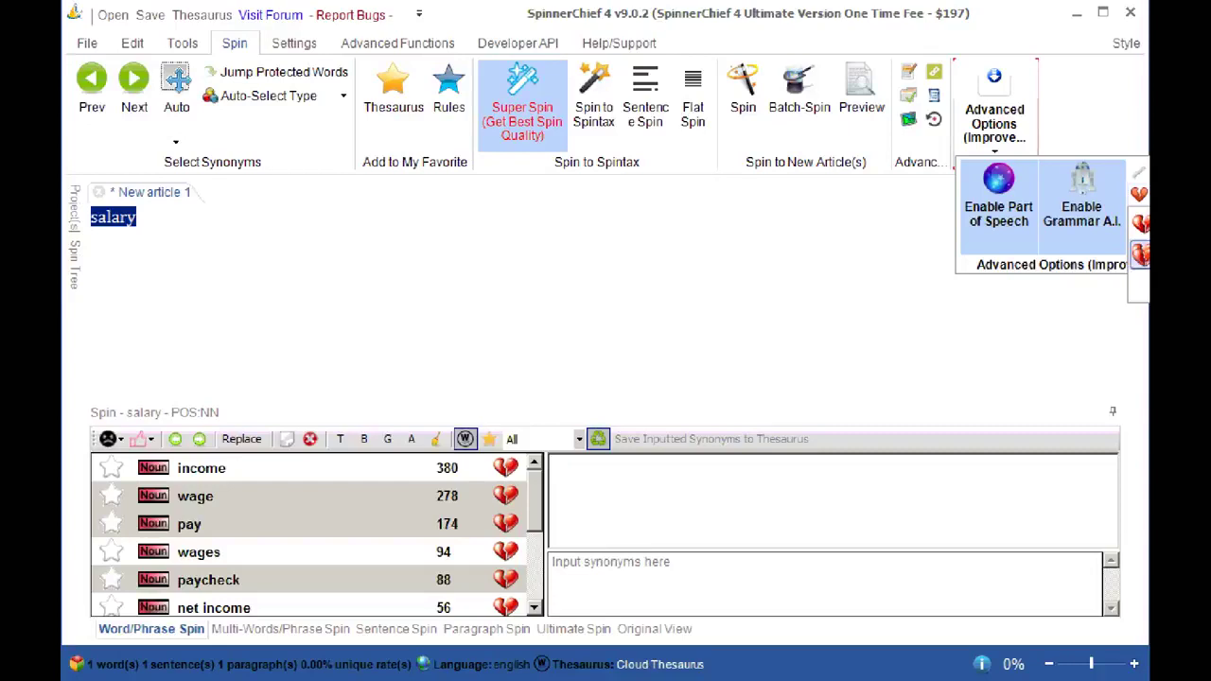
left_click(392, 350)
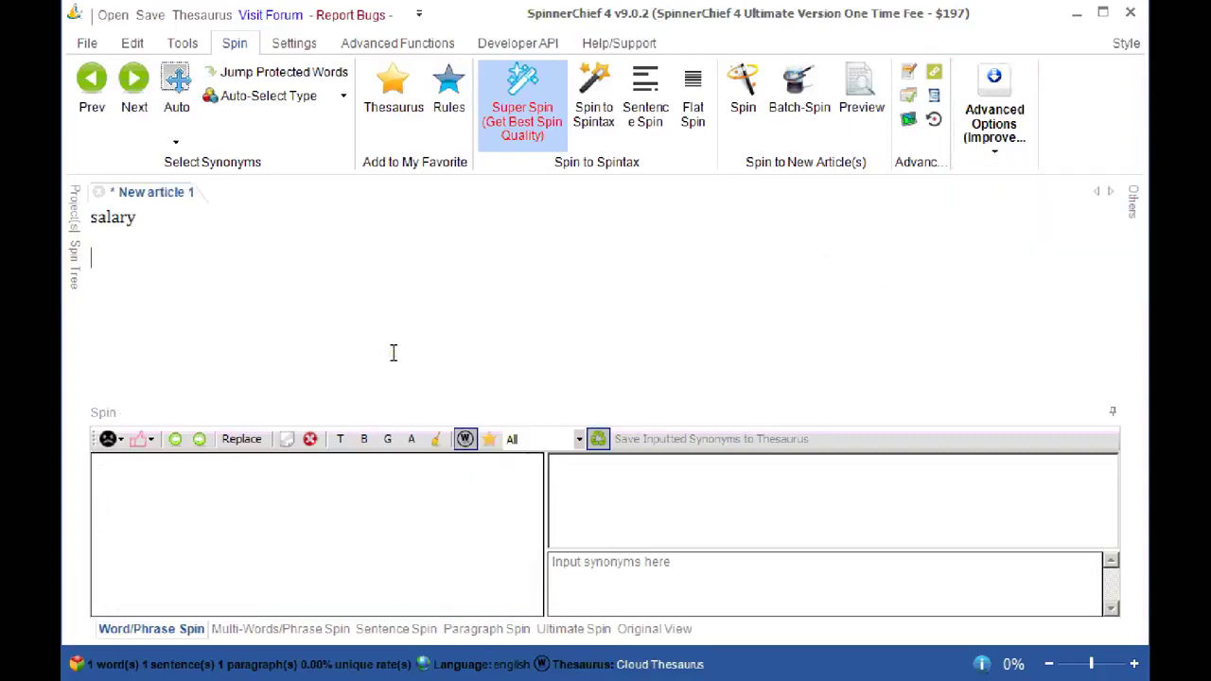
Replace the word "salary" with the copied article about owning a dog
left_click_drag(156, 228, 100, 224)
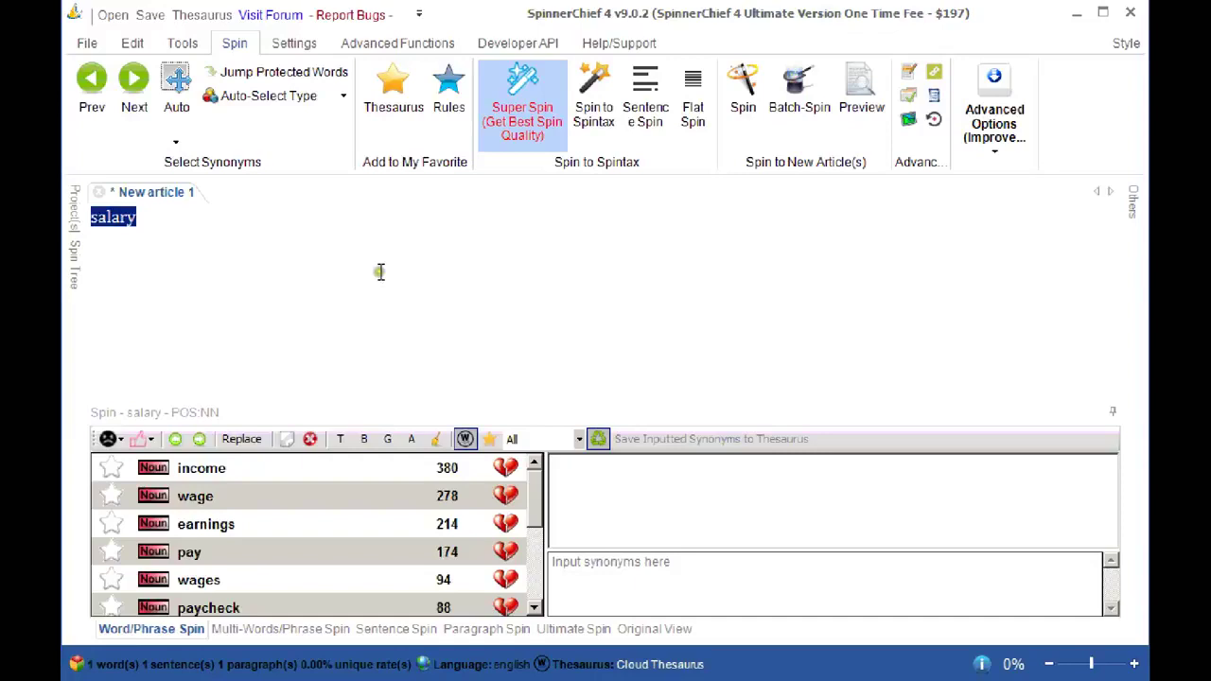
key("ctrl+v")
left_click_drag(1112, 374, 1106, 230)
Compare both spin methods and run Super Spin on the article with the SpinnerChief 4 method set to most readable
left_click(534, 127)
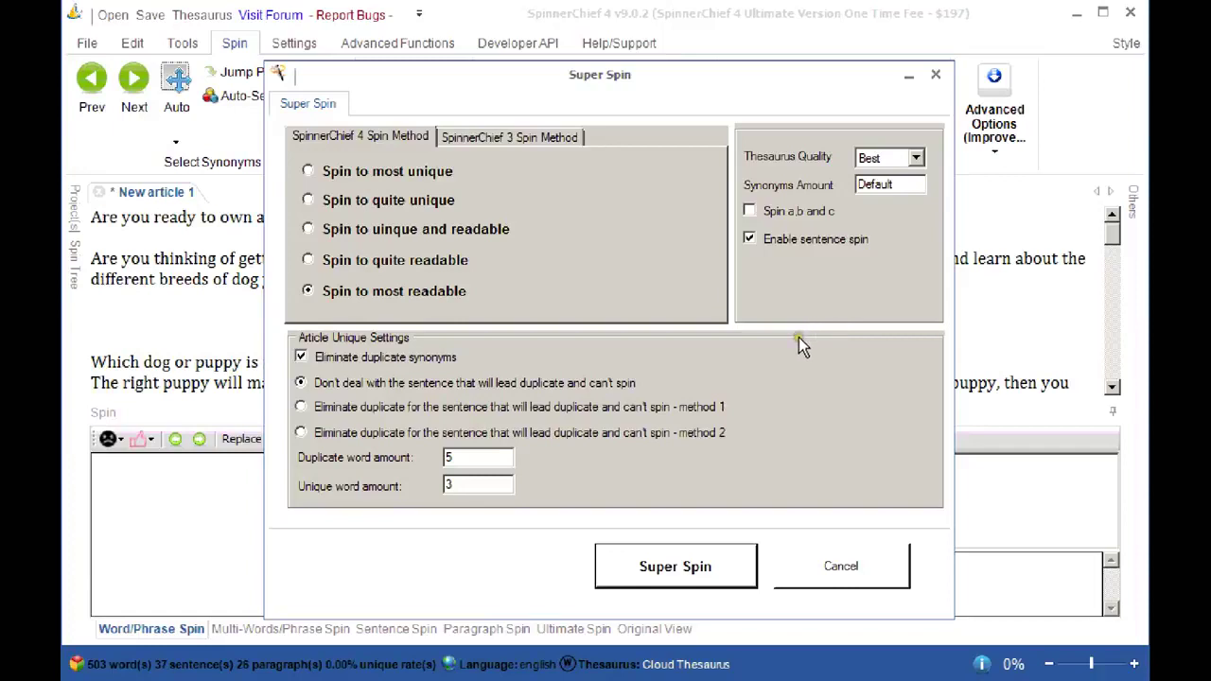
left_click(536, 138)
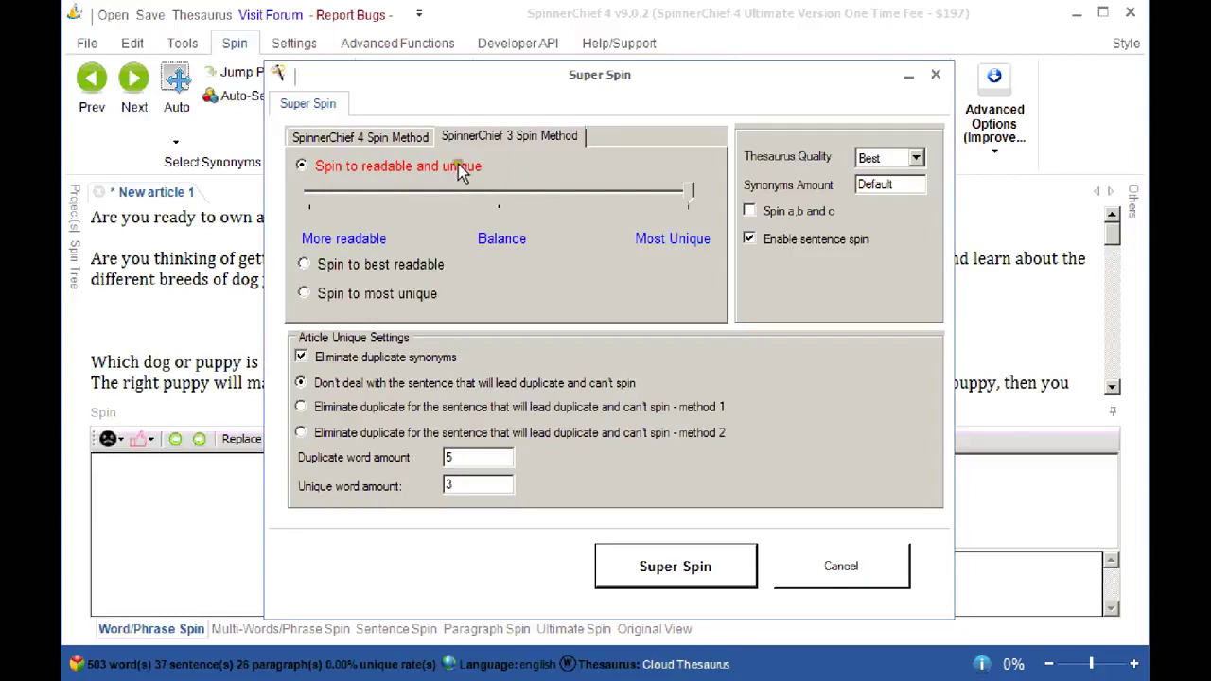
left_click(399, 140)
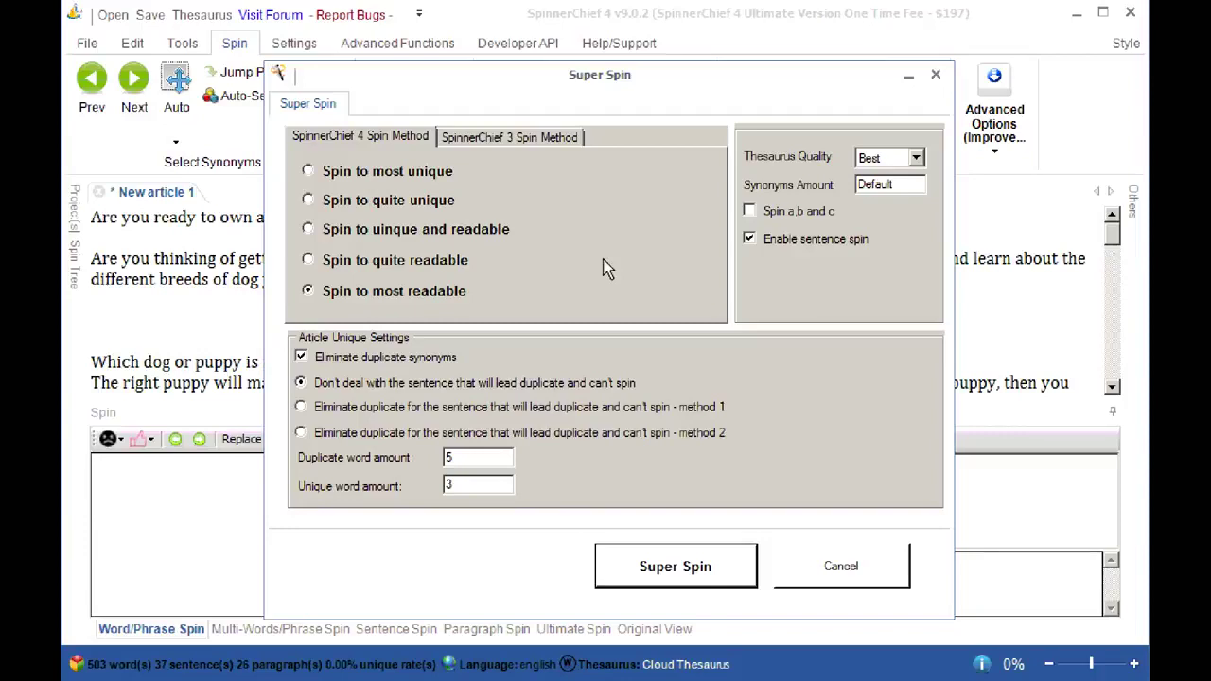
left_click(691, 574)
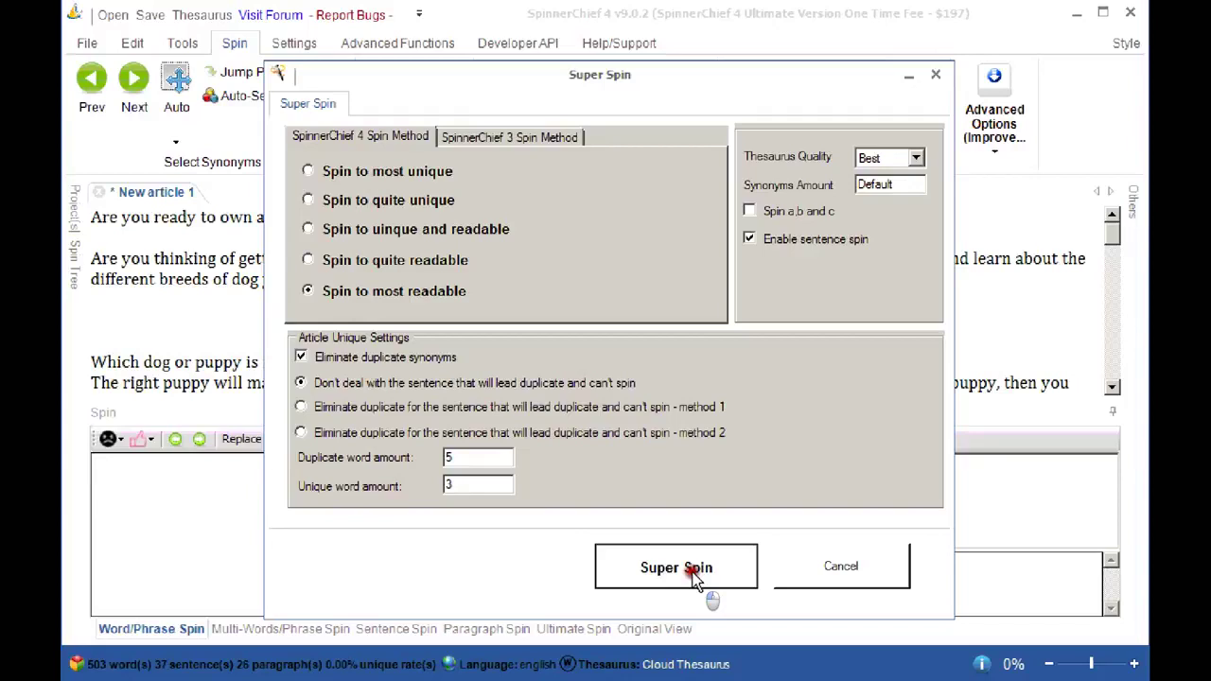
left_click(675, 567)
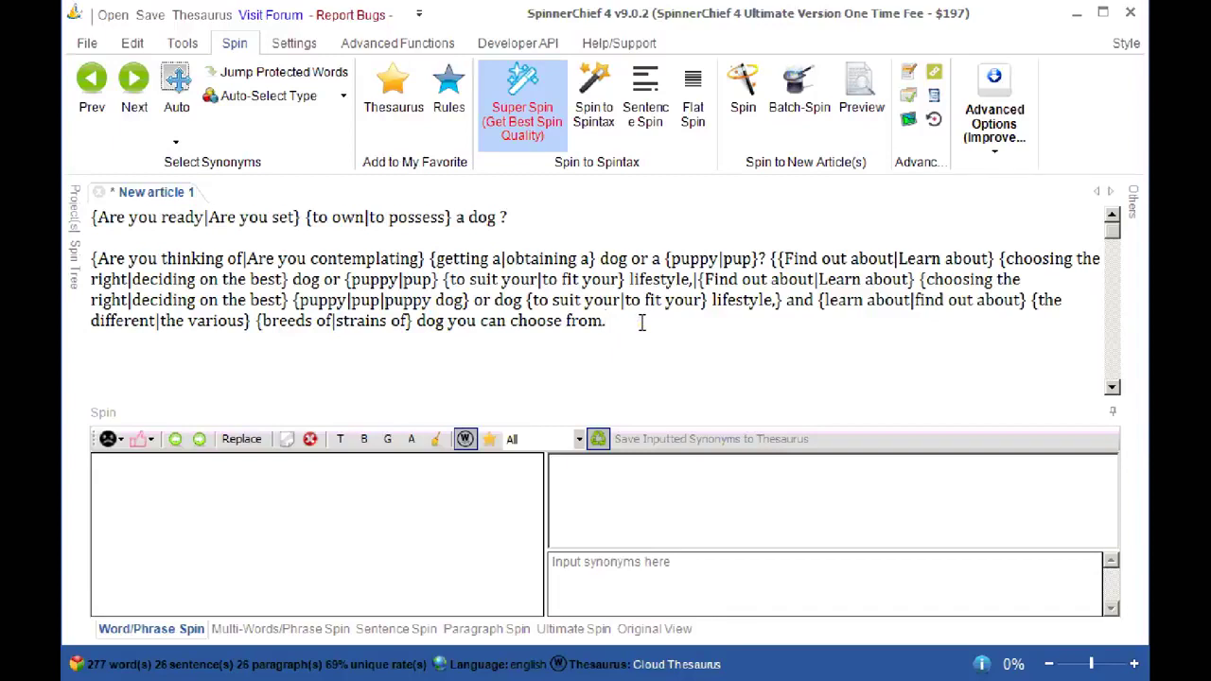
Generate two new articles from the spintax with "Don't use original word" enabled, and review the first spun article
left_click(740, 111)
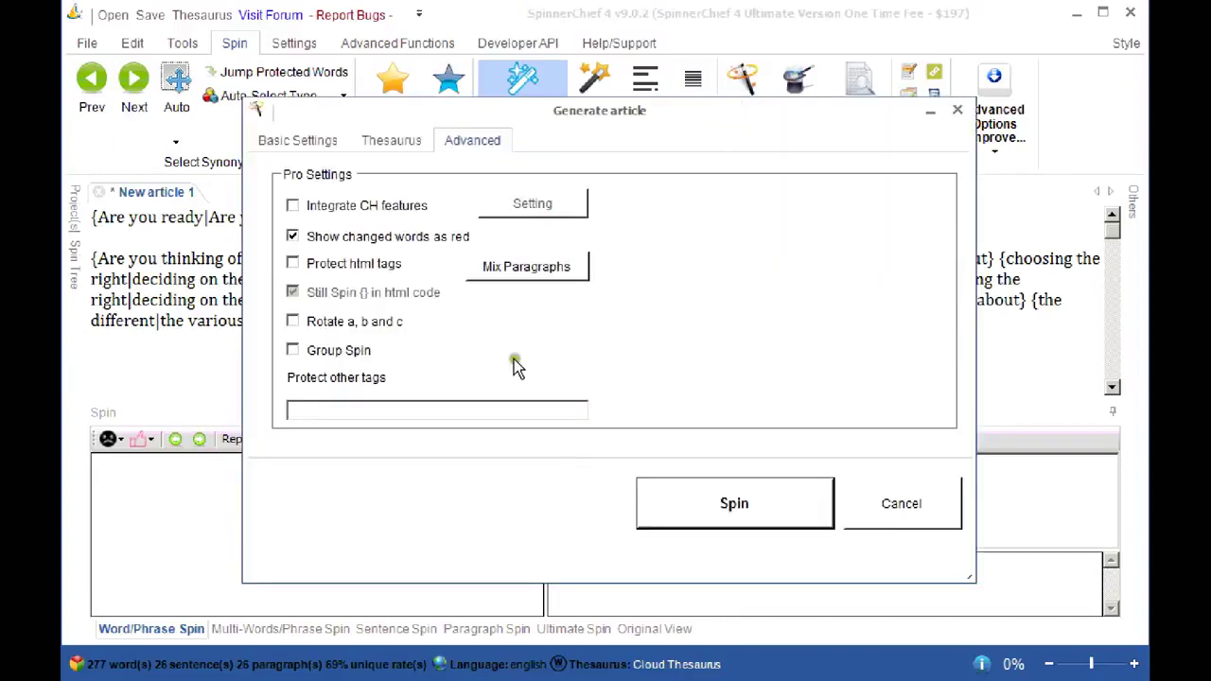
left_click(307, 143)
left_click(292, 285)
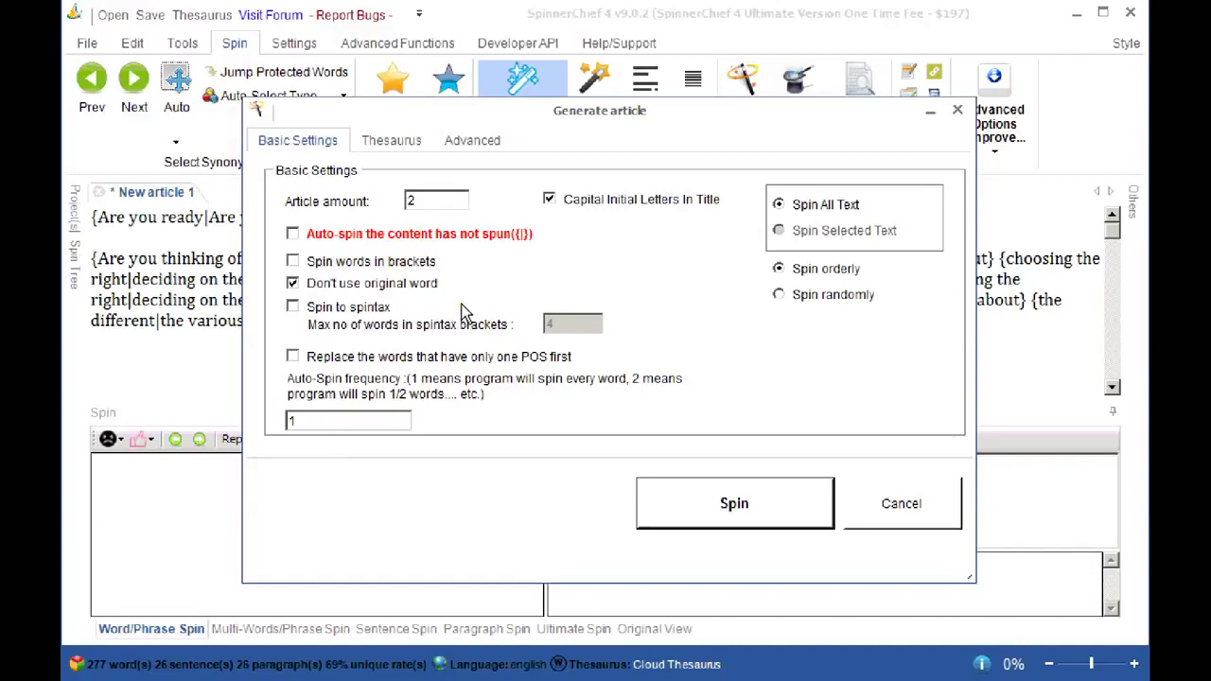
left_click(472, 142)
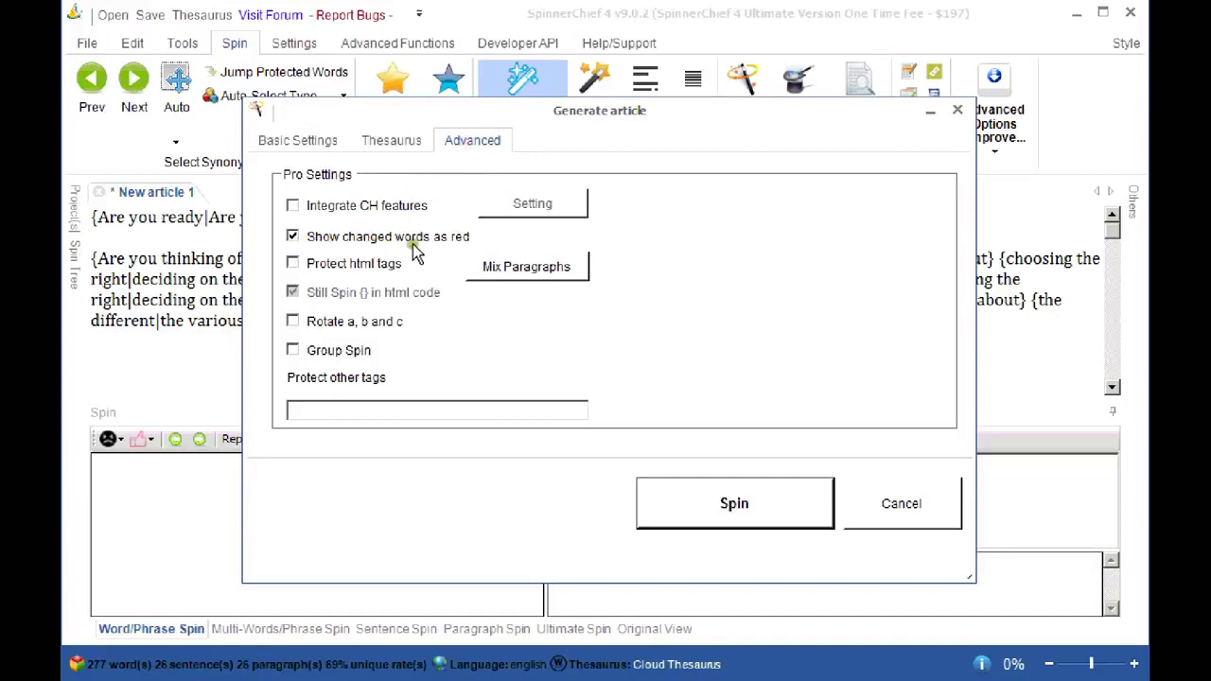
left_click(301, 141)
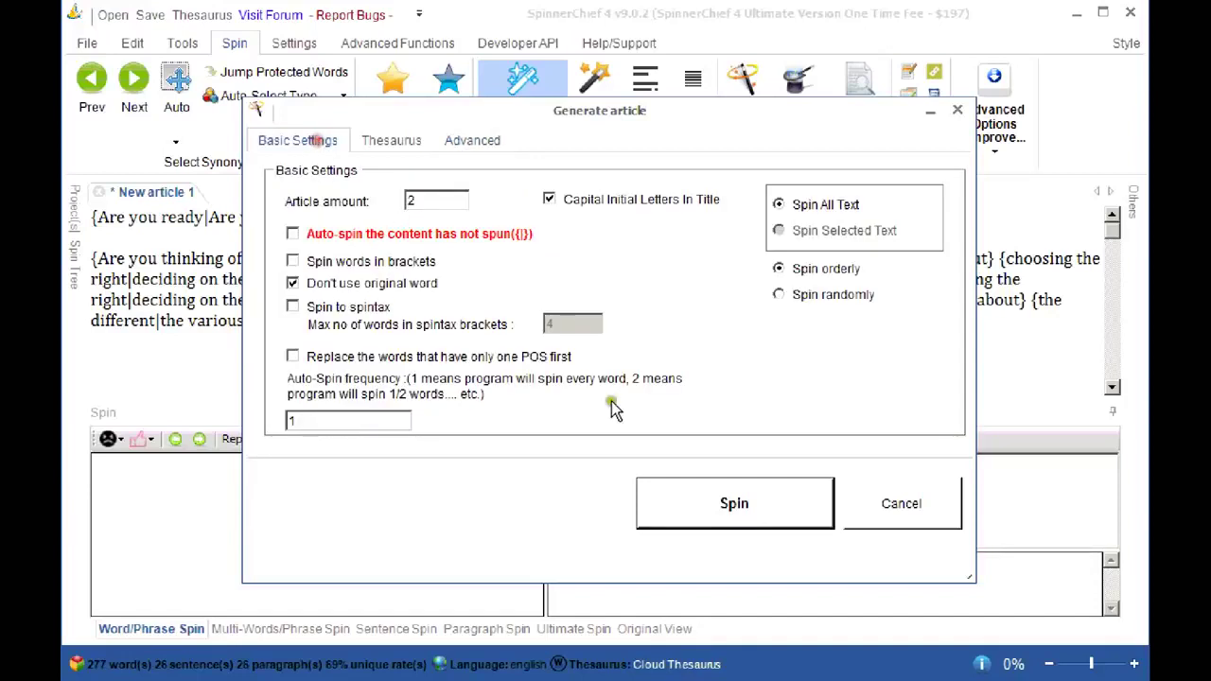
left_click(732, 506)
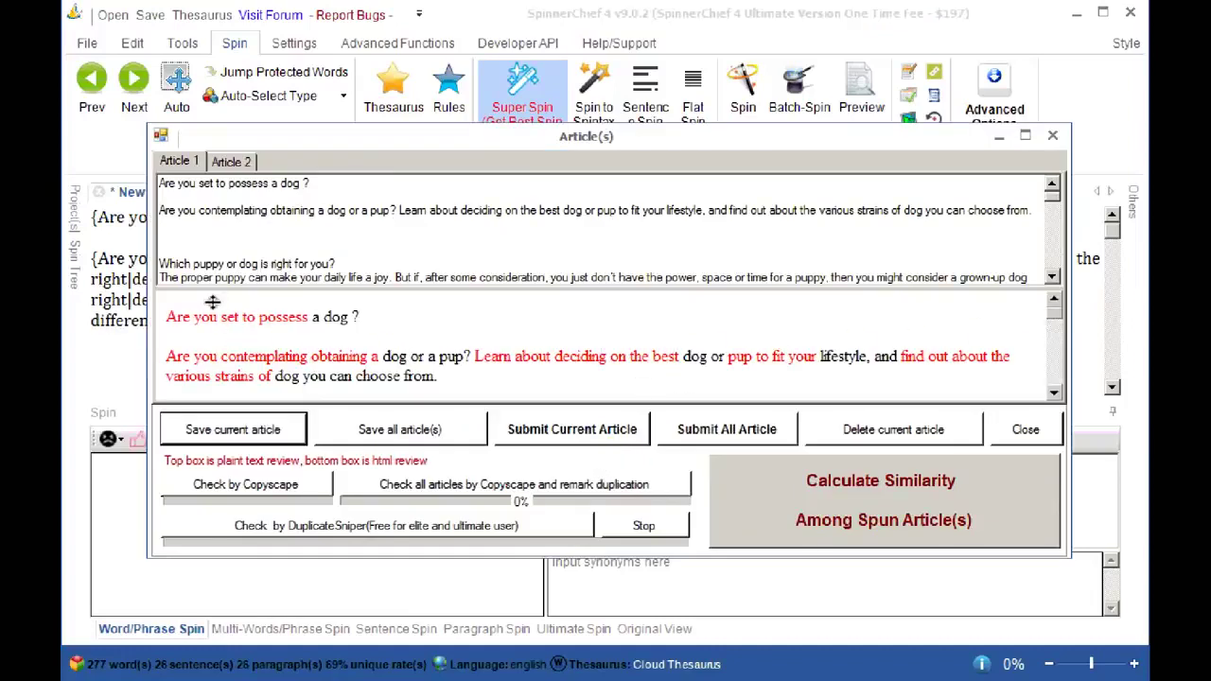
left_click(1053, 332)
mouse_move(1053, 333)
left_mouse_down()
mouse_move(1053, 358)
mouse_move(1053, 301)
left_mouse_up()
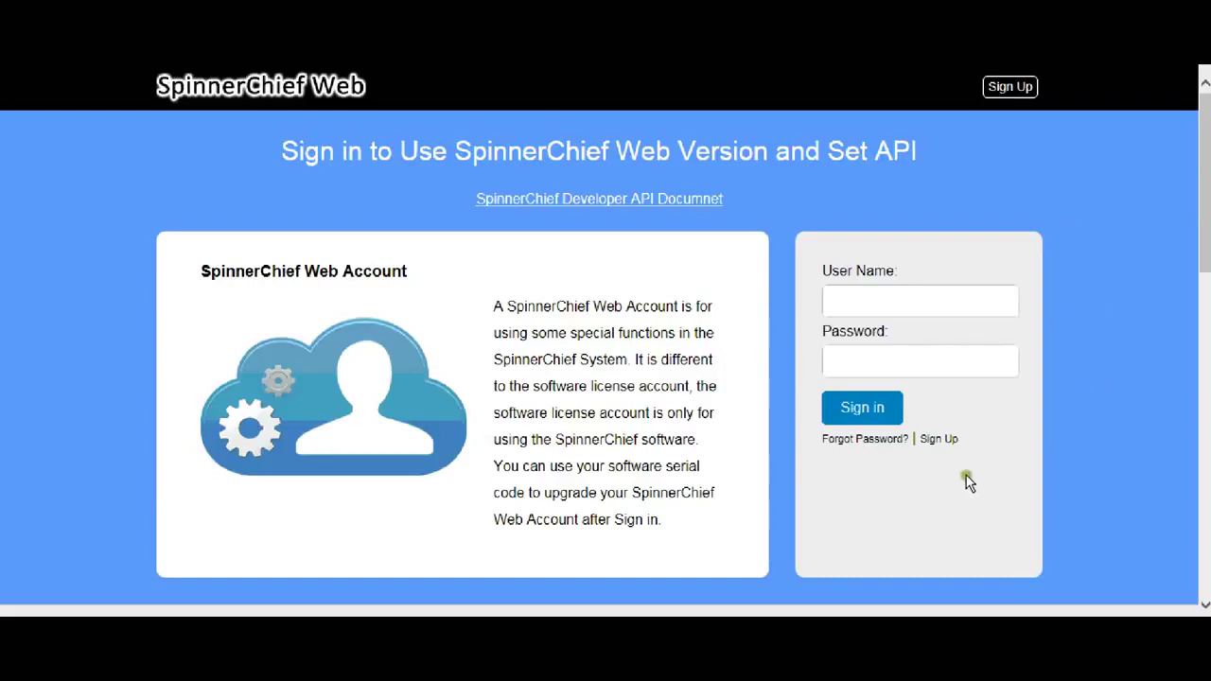
Sign in to SpinnerChief Web with the account's user name and password
left_click(1010, 87)
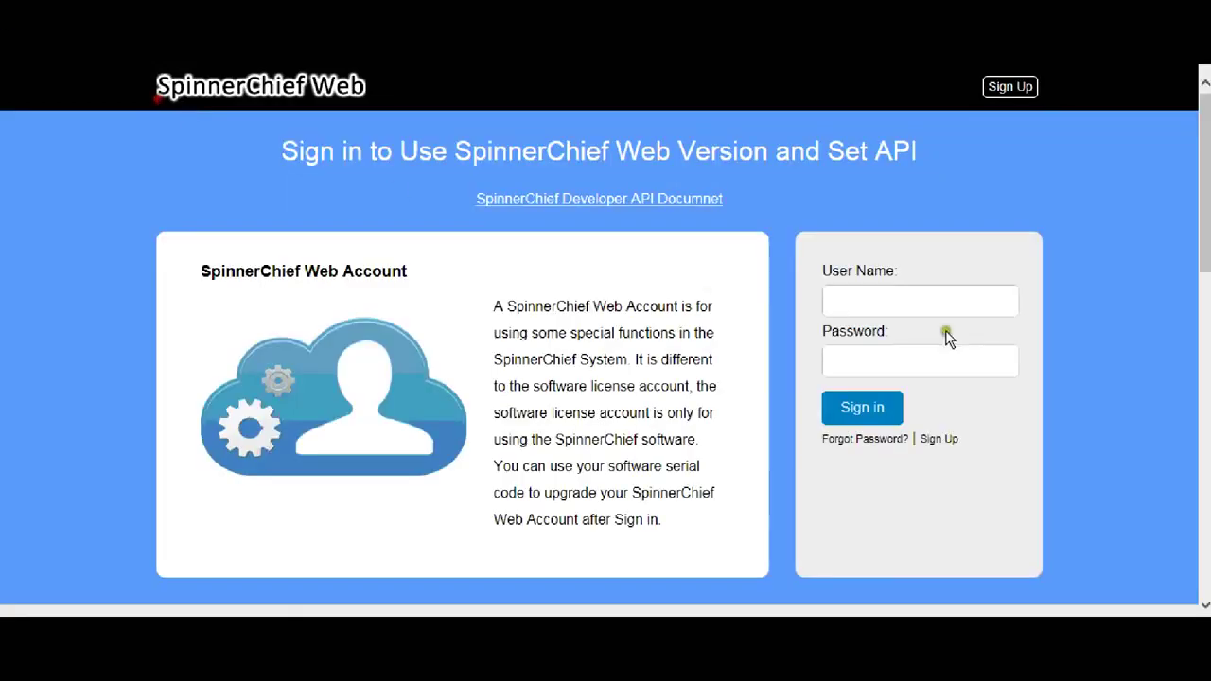
left_click(933, 298)
type("Aj113")
key("Tab")
type("A******")
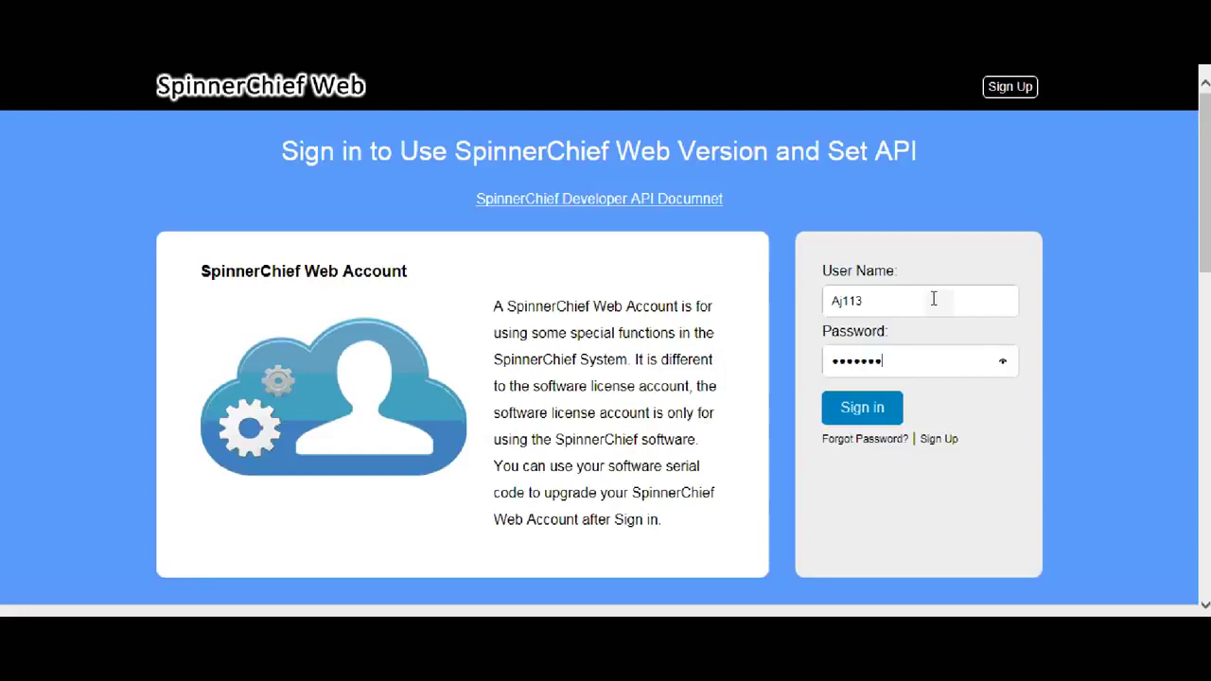
left_click(841, 409)
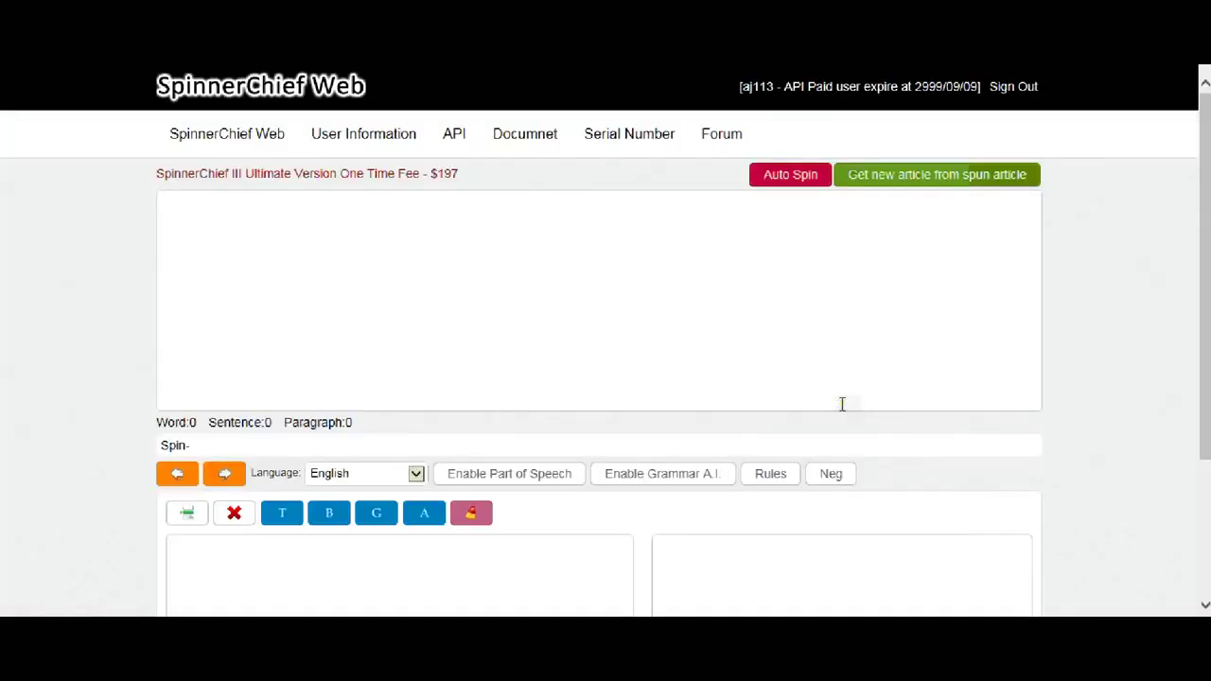
Paste the copied article about owning a dog into the empty web editor and review it from its beginning
left_click(842, 404)
key("ctrl+v")
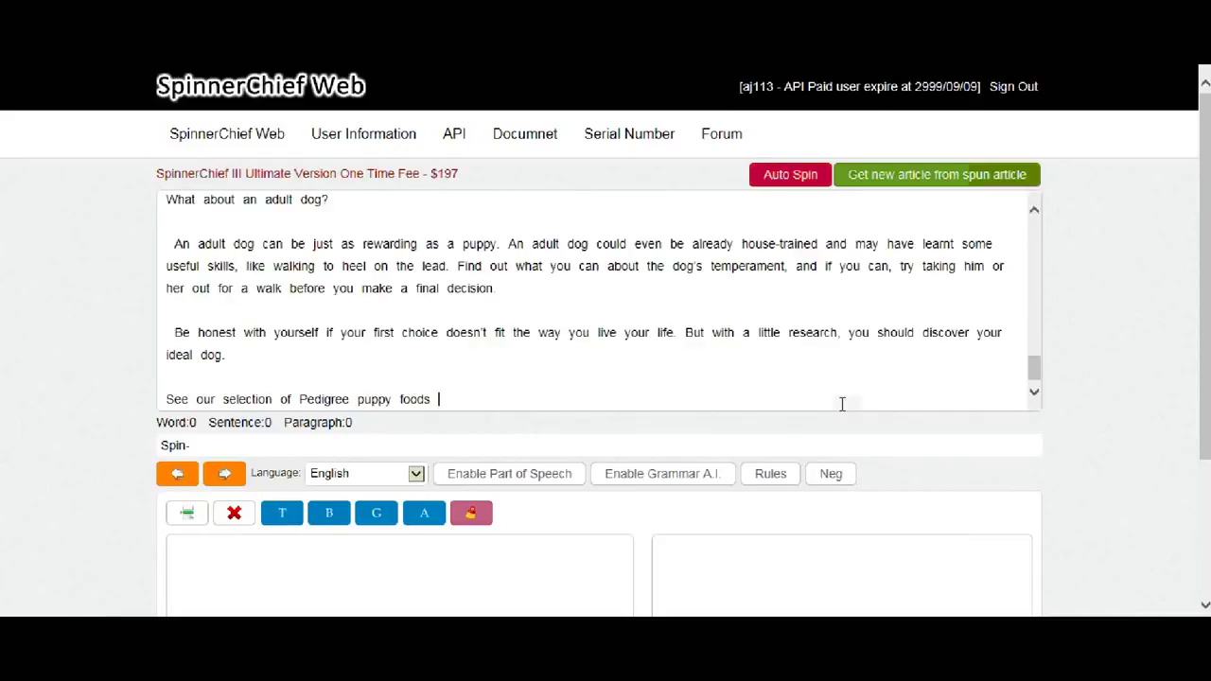
left_click_drag(1034, 372, 1024, 223)
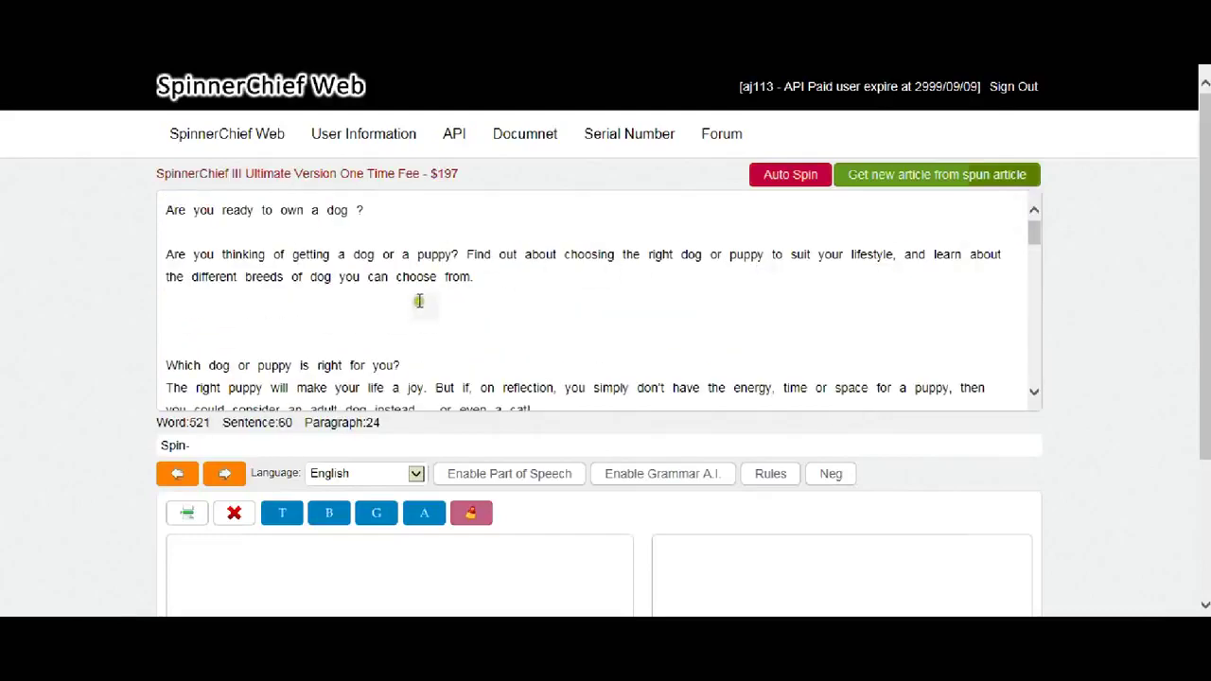
Auto-spin the web article to {|} format using Super Spin and the SpinnerChief 4 method set to most readable
left_click(792, 175)
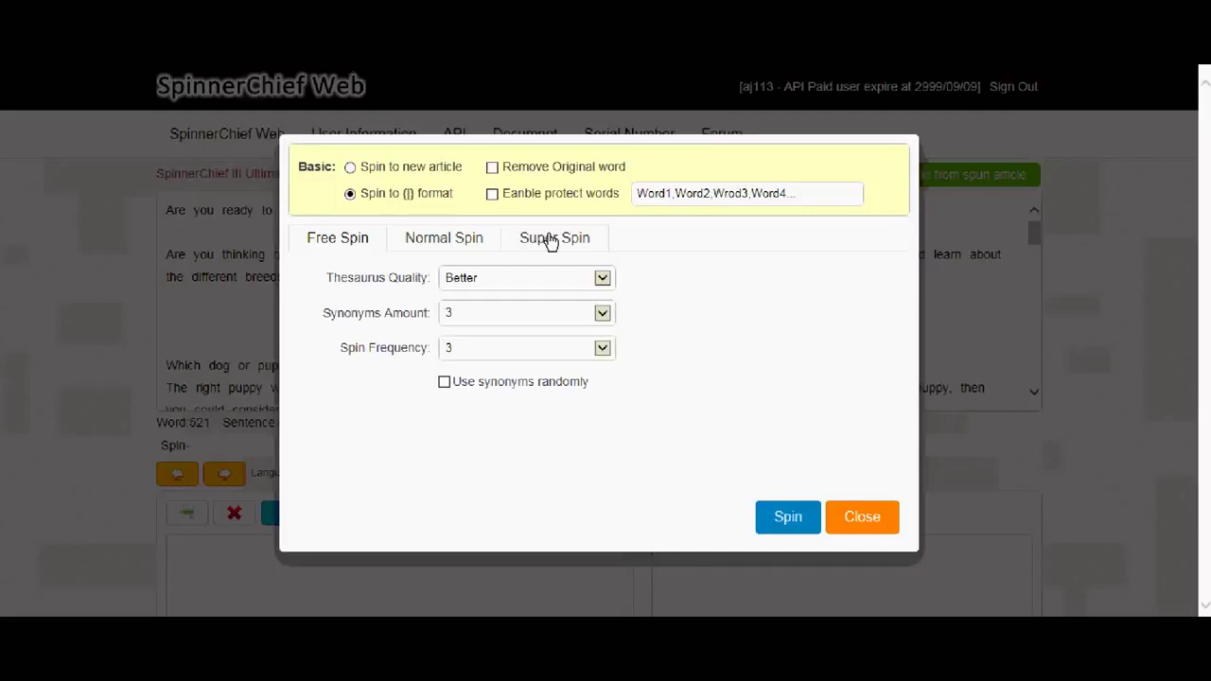
left_click(550, 236)
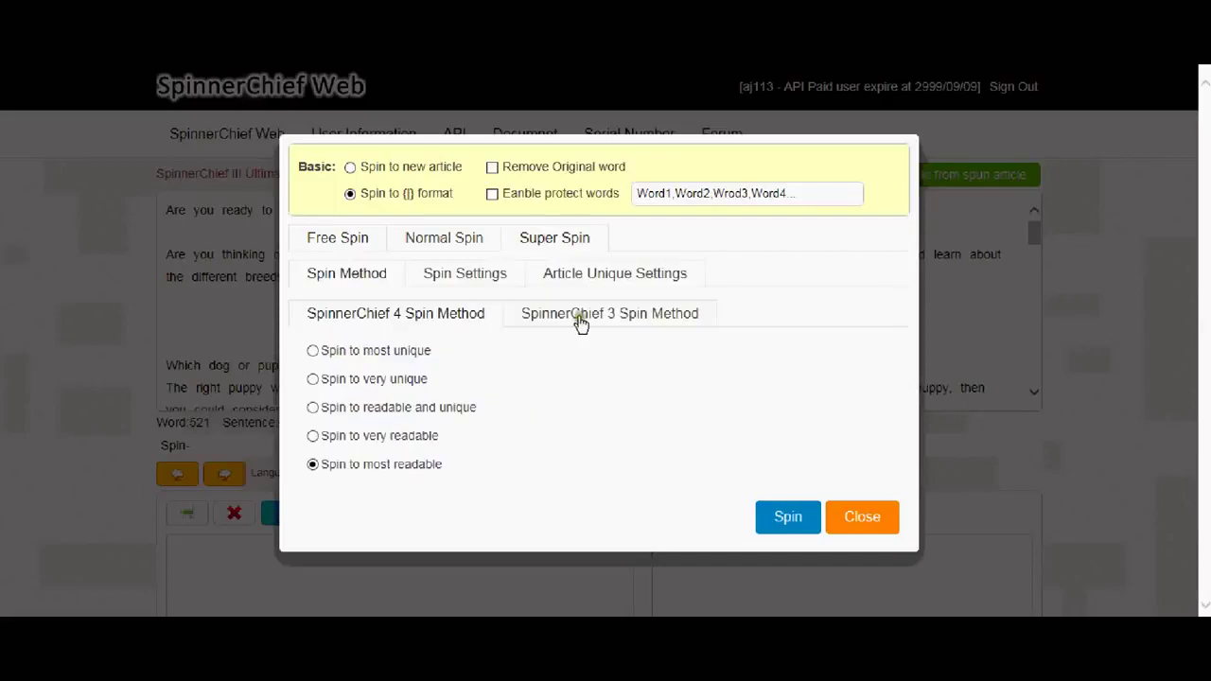
left_click(643, 325)
left_click(388, 318)
left_click(313, 350)
left_click(313, 464)
left_click(785, 518)
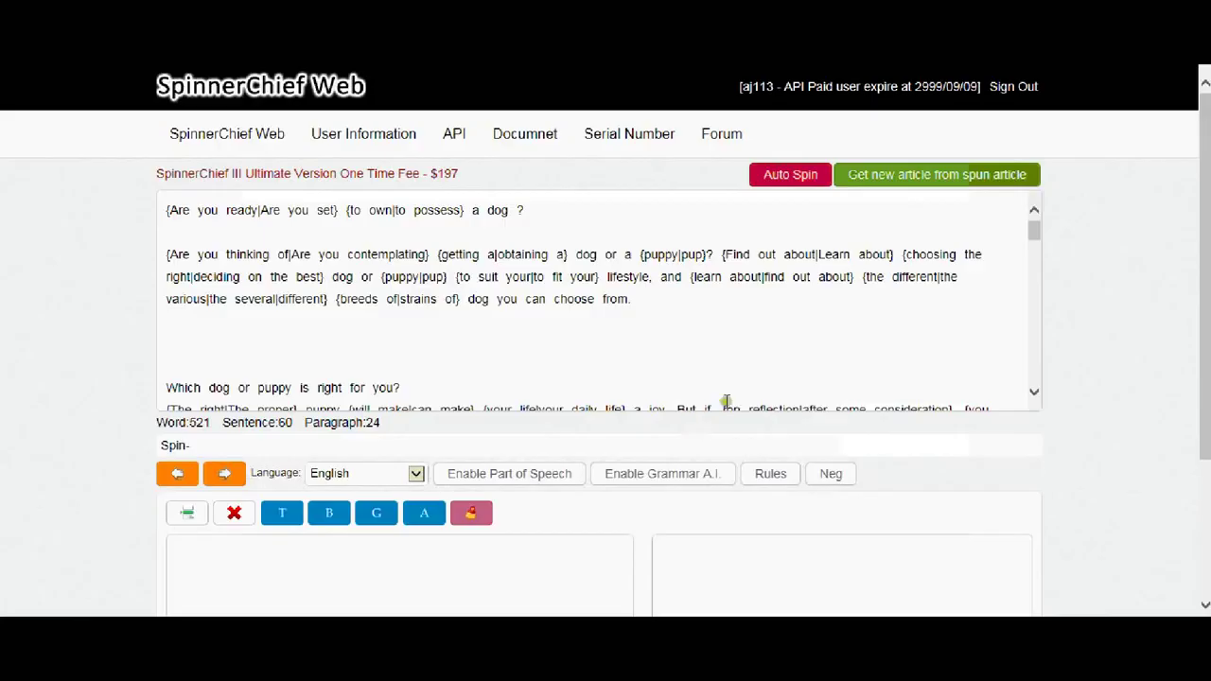
left_click_drag(1036, 227, 1035, 228)
left_click(772, 333)
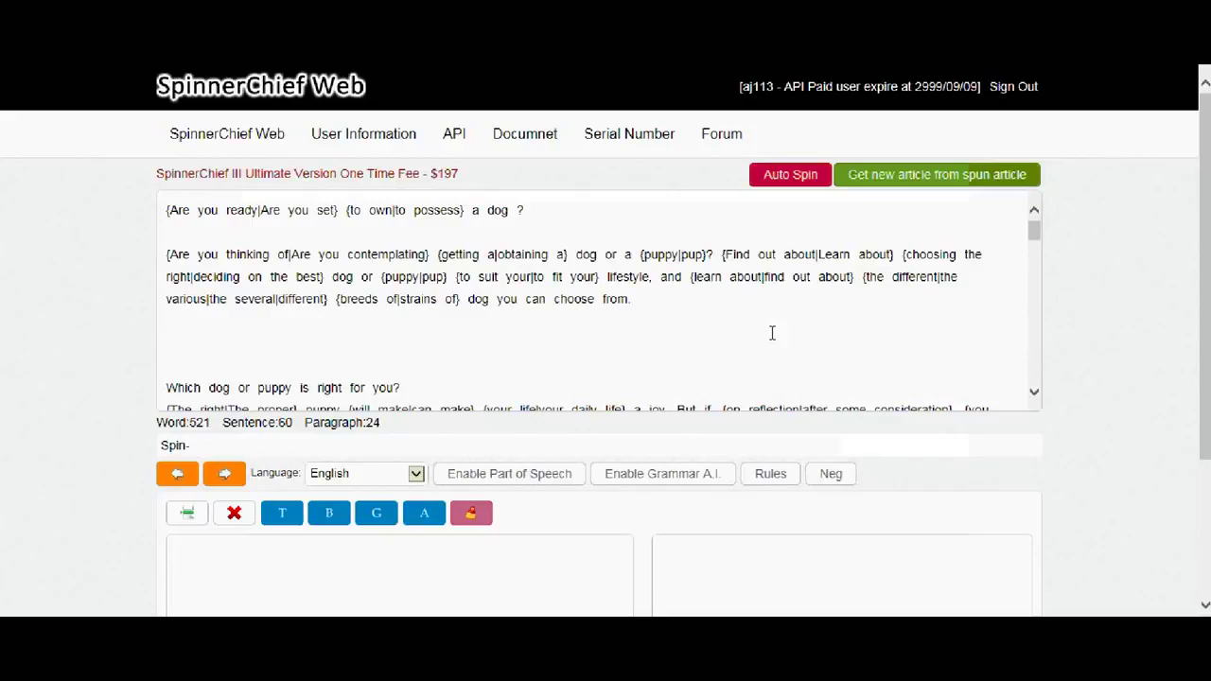
left_click(745, 339)
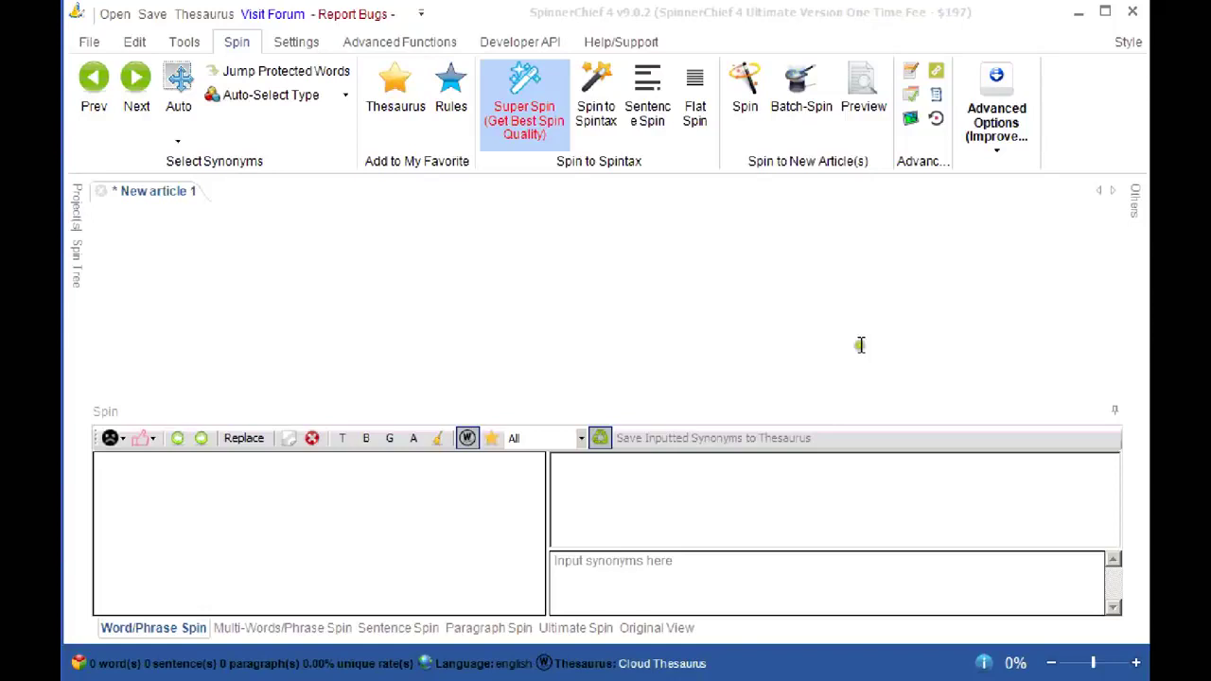
View the Mix Scrape information in SpinnerChief 4, examine the ContentBomb download steps and serial code field, and close it
left_click(379, 44)
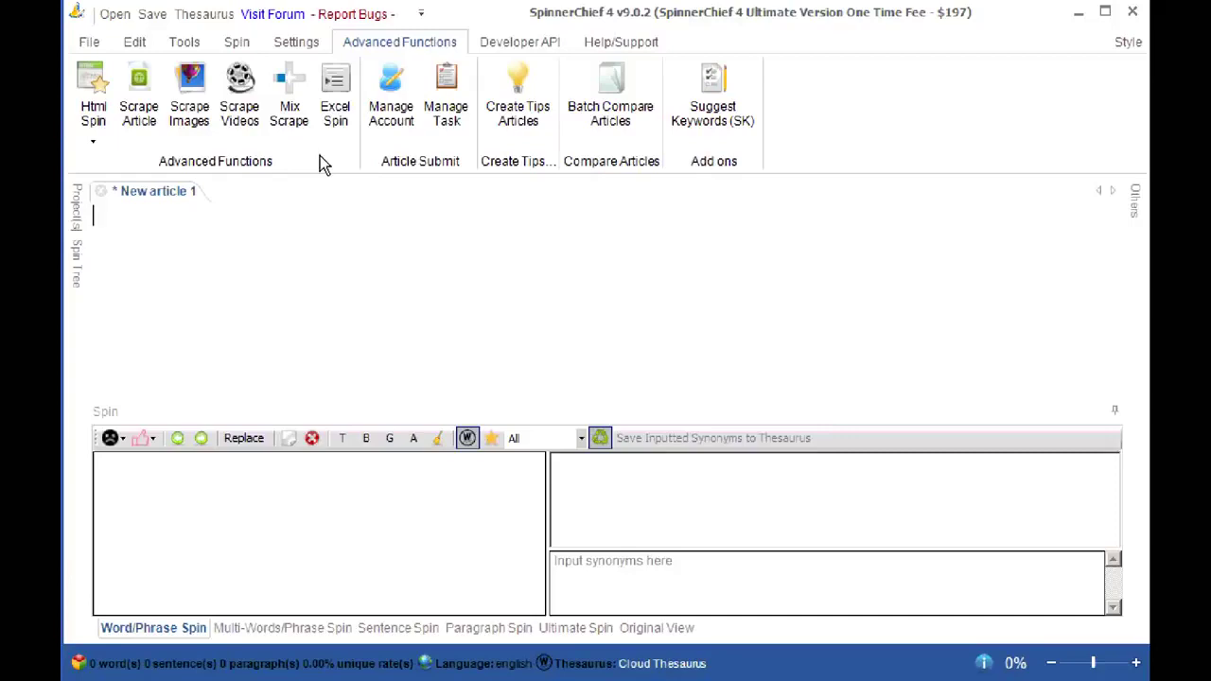
left_click(289, 104)
left_click_drag(288, 45, 477, 38)
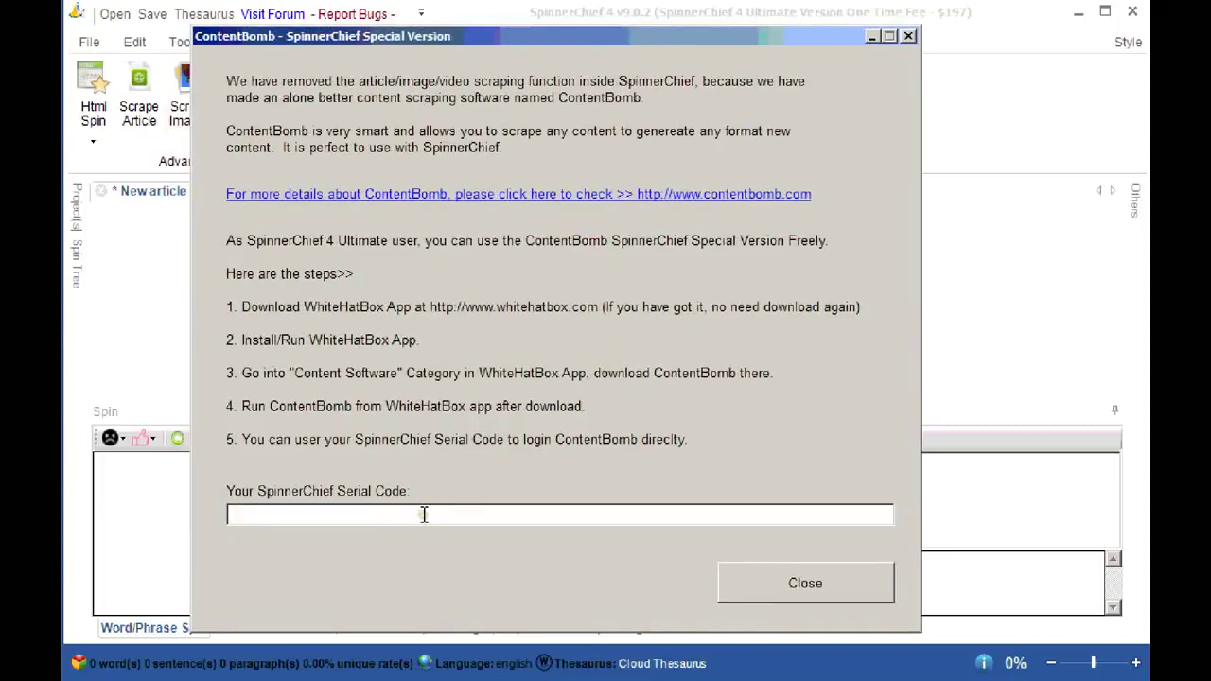
left_click(423, 515)
left_click(559, 522)
left_click(562, 523)
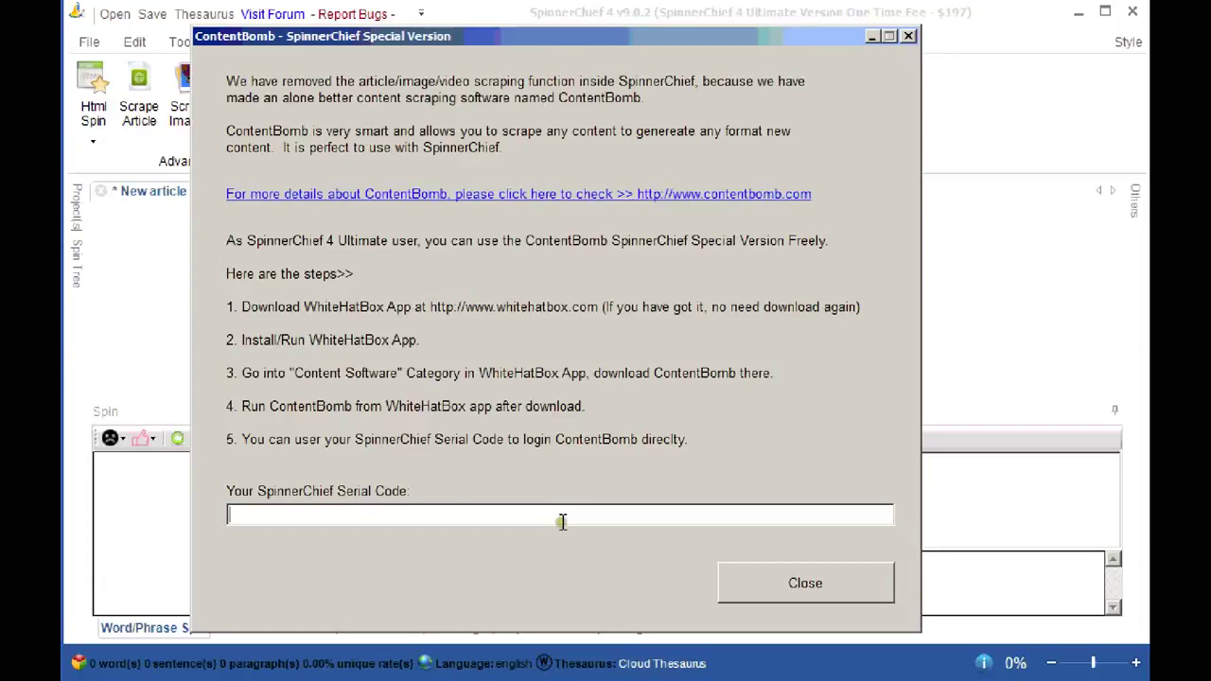
left_click(828, 598)
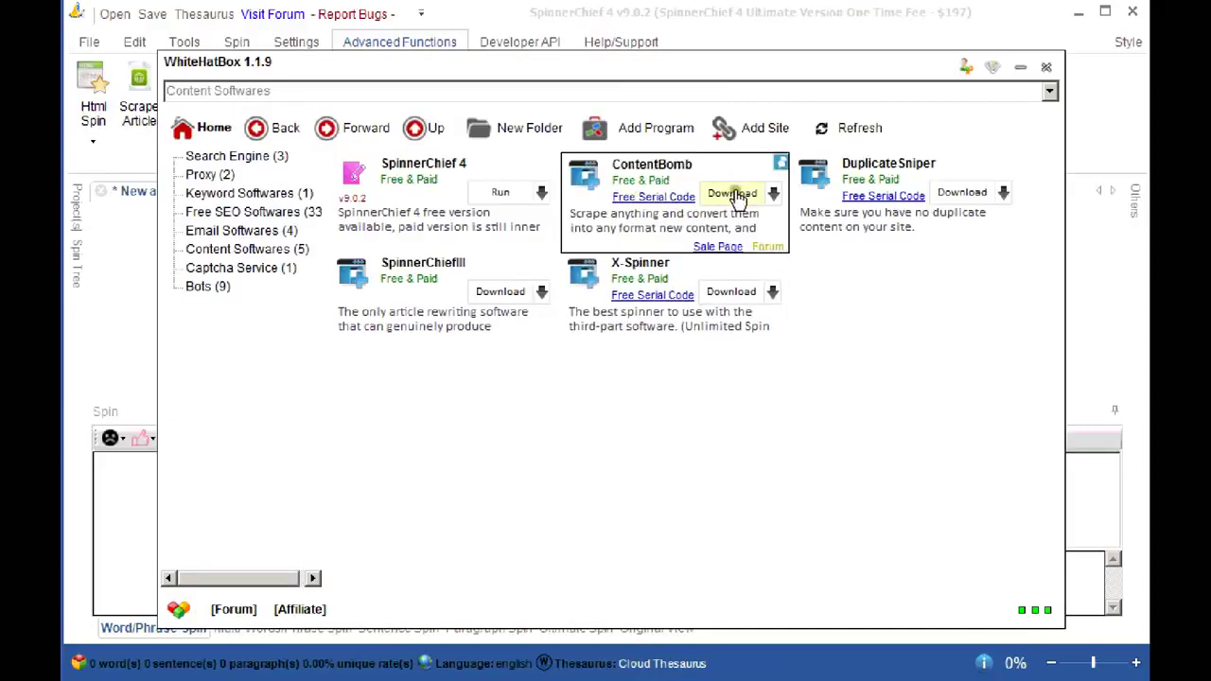
Download ContentBomb from the Content Softwares category in WhiteHatBox and run it
left_click(737, 196)
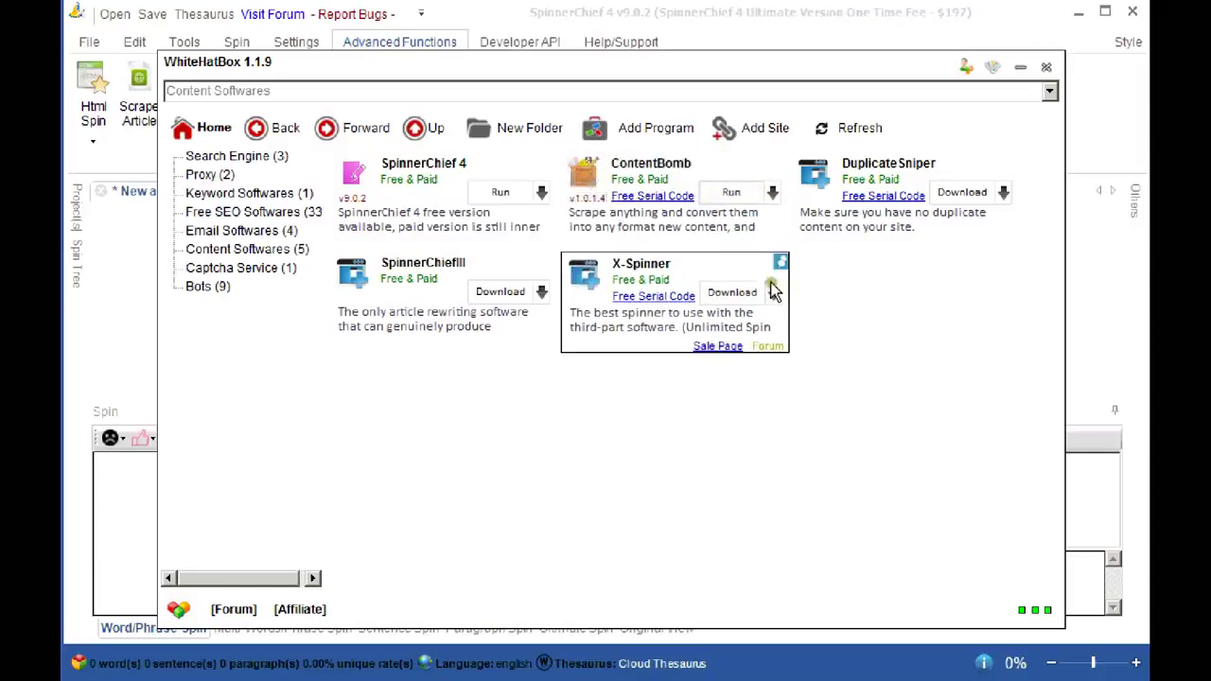
left_click(731, 189)
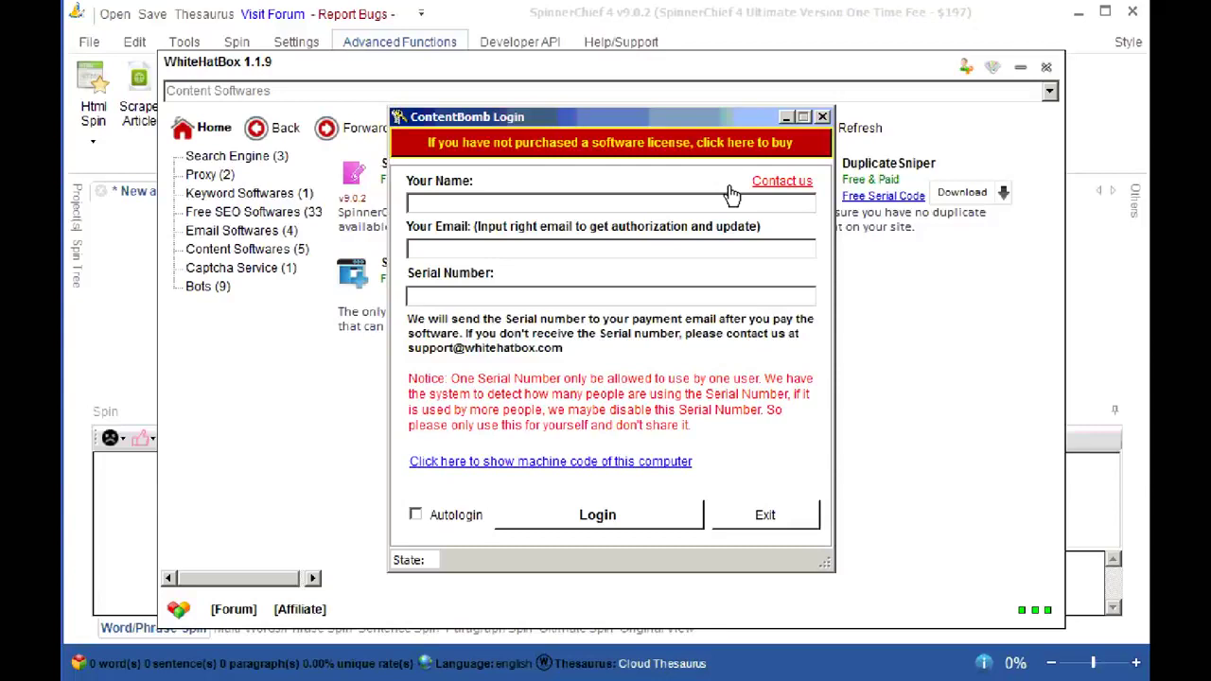
Log in to ContentBomb with the licence holder's name, e-mail address and serial number, and dismiss the special version limits notice
left_click(707, 201)
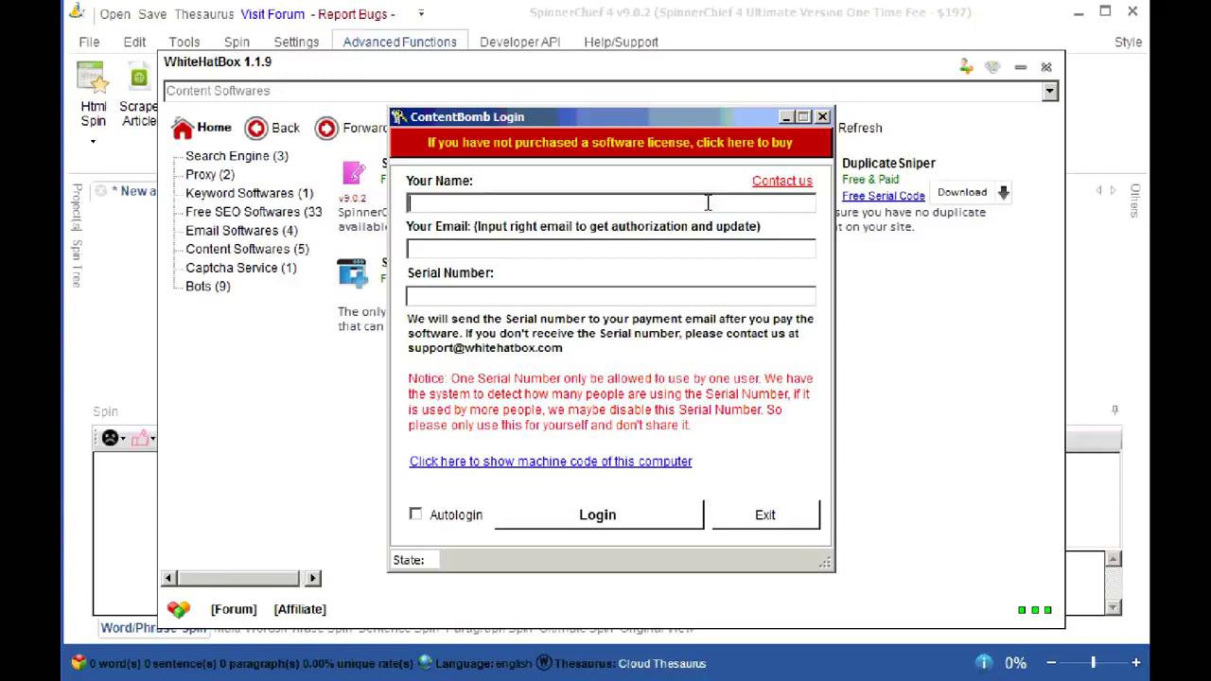
type("Adr")
type("ian")
type("yourname")
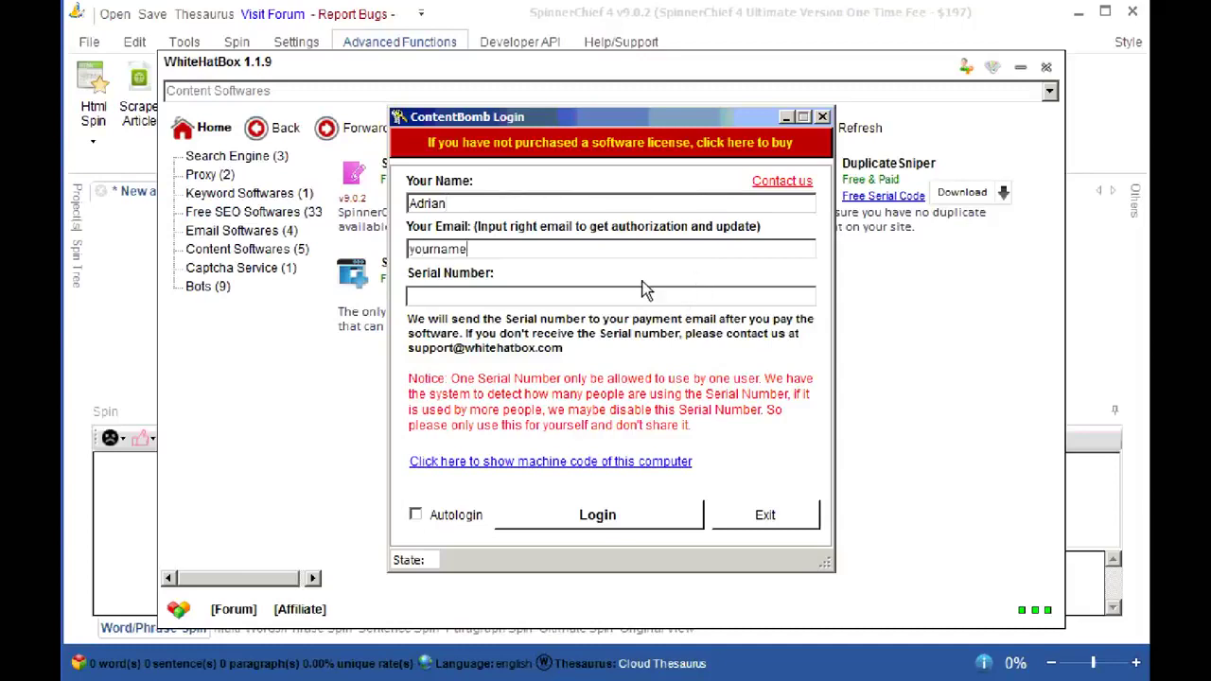
type("@gmail.com")
left_click(641, 289)
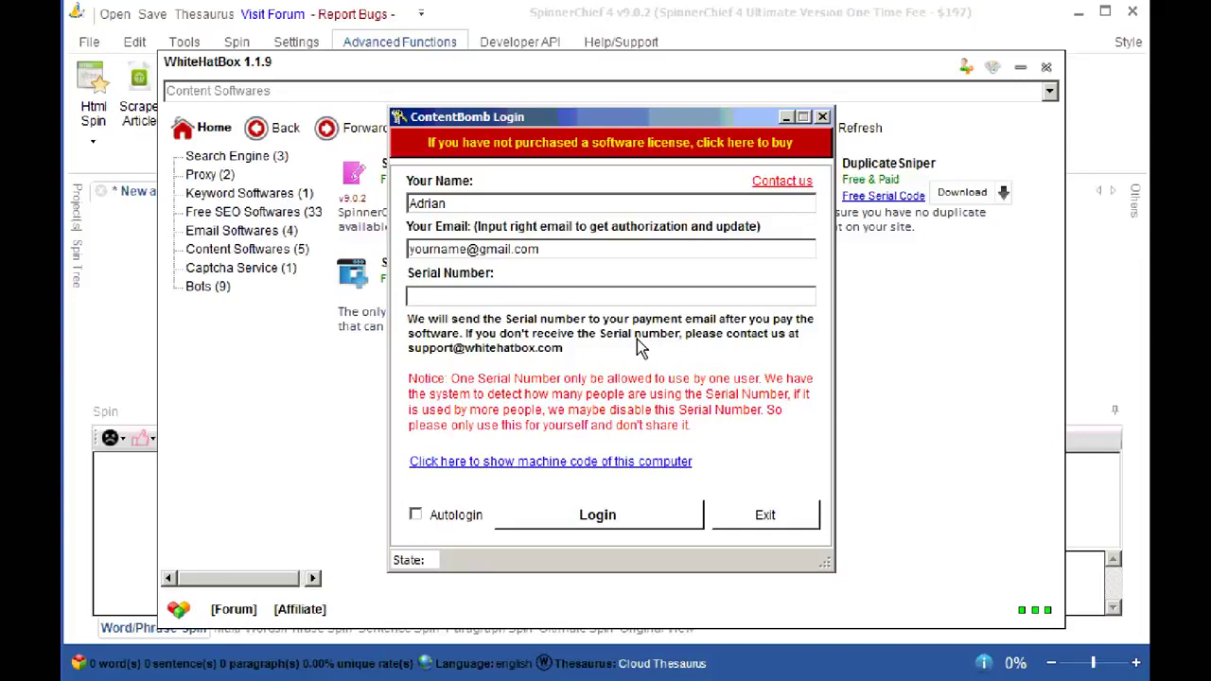
left_click(598, 514)
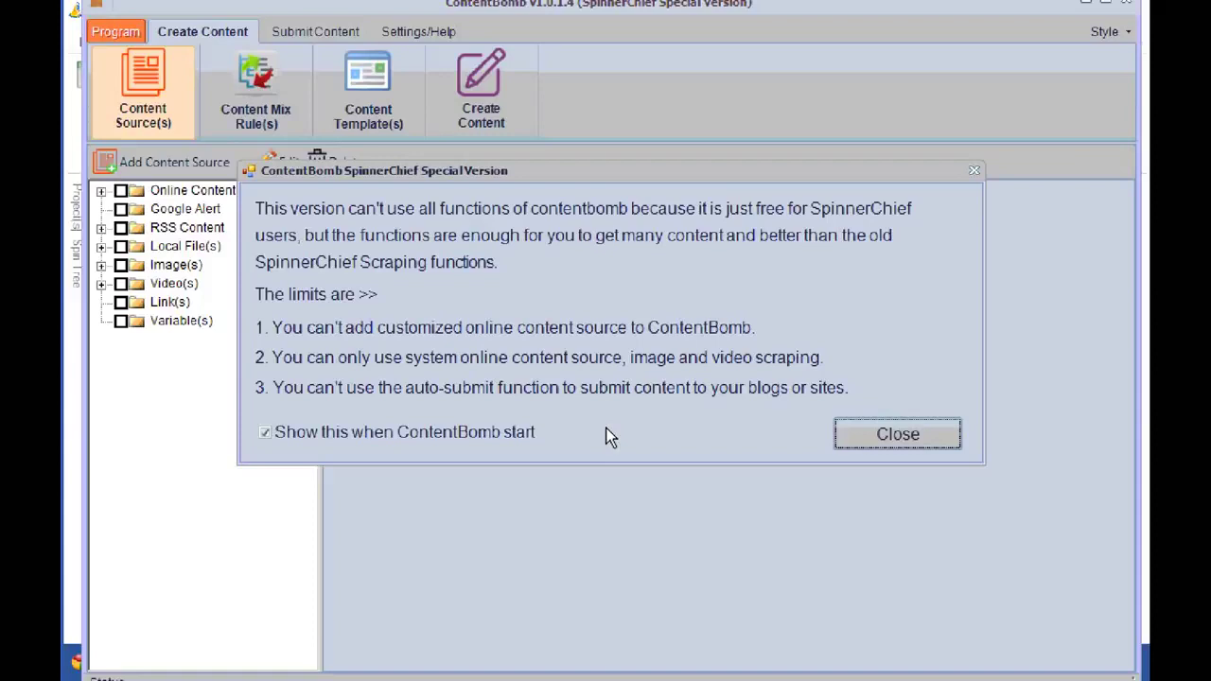
left_click(900, 437)
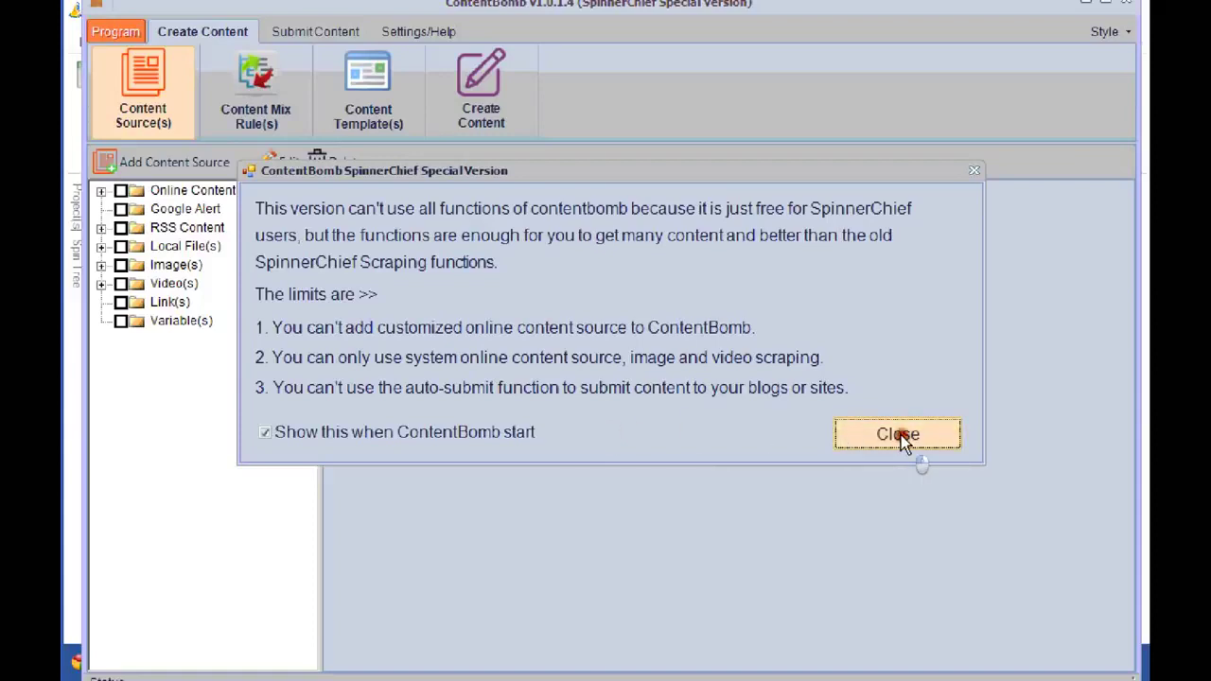